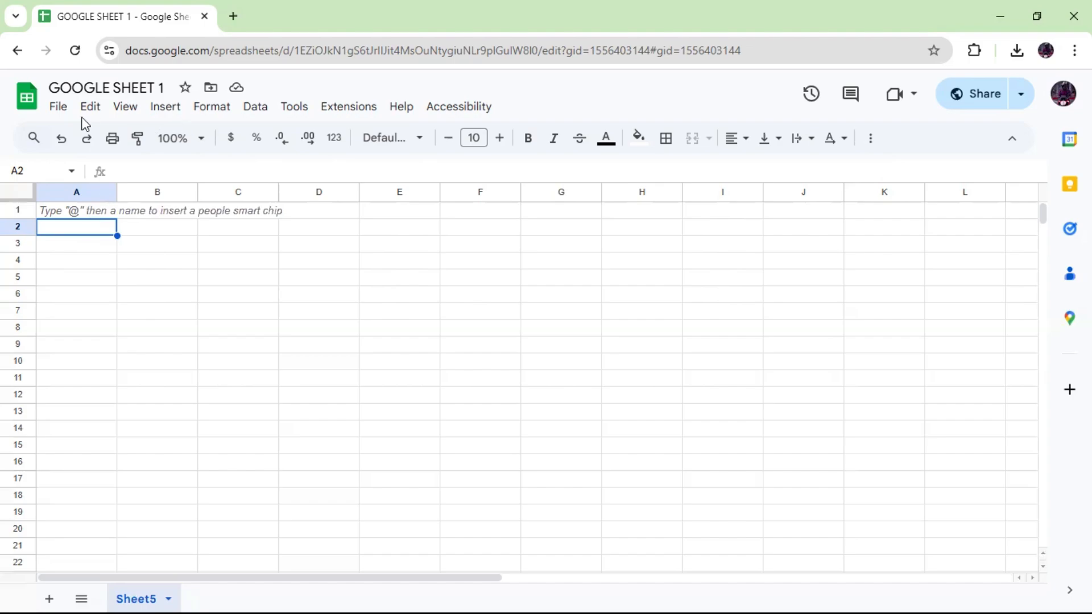
Turn off Sheet5's gridlines and select cell B4 for the first label
{"action": "left_click", "coordinate": [126, 108]}
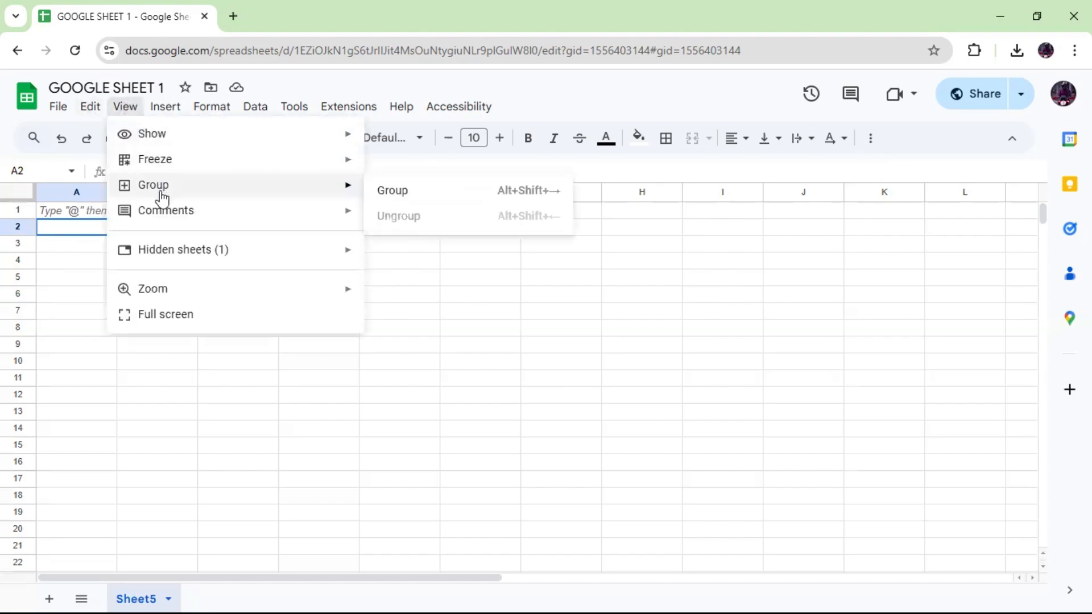
{"action": "mouse_move", "coordinate": [214, 137]}
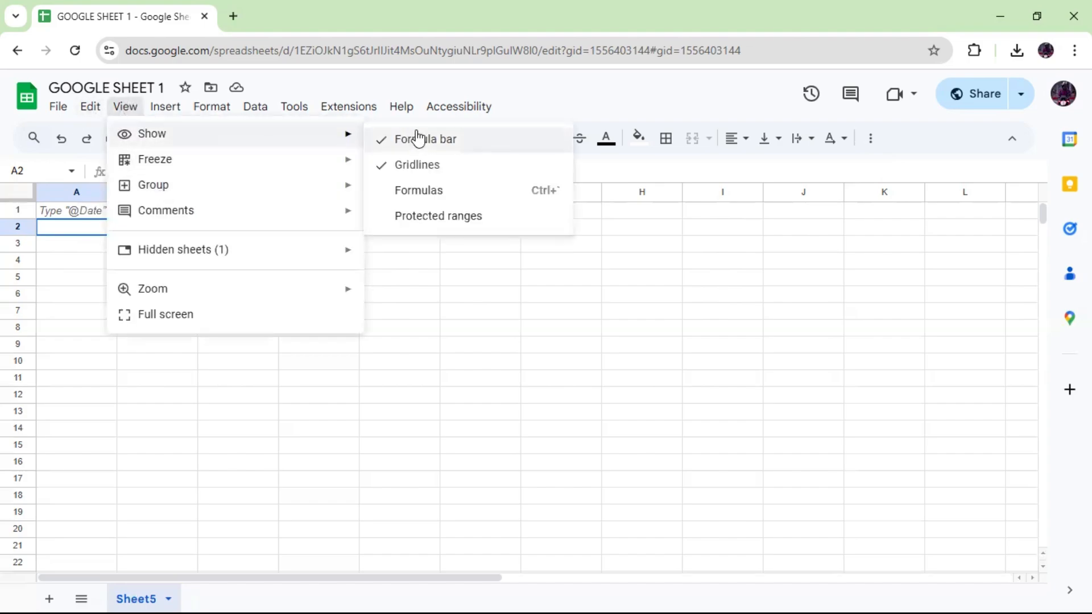
{"action": "left_click", "coordinate": [412, 165]}
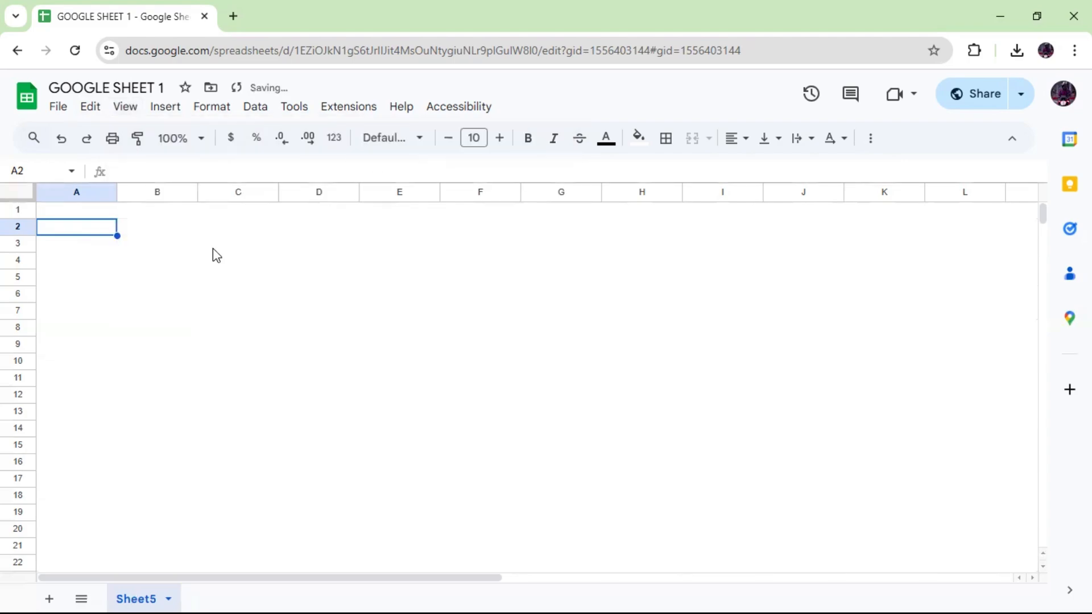
{"action": "left_click", "coordinate": [224, 265]}
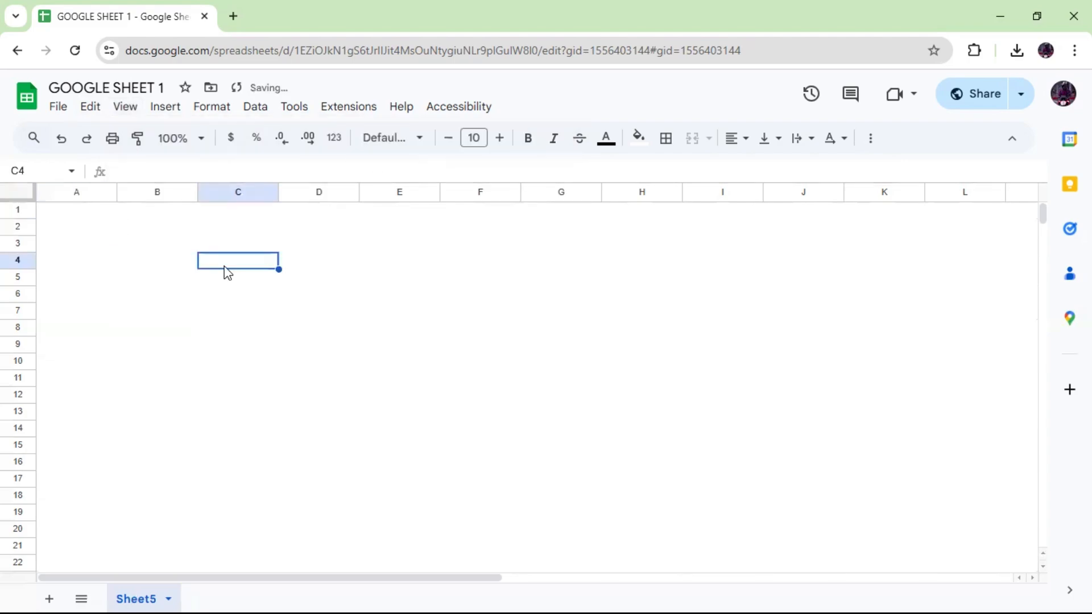
{"action": "left_click", "coordinate": [156, 267]}
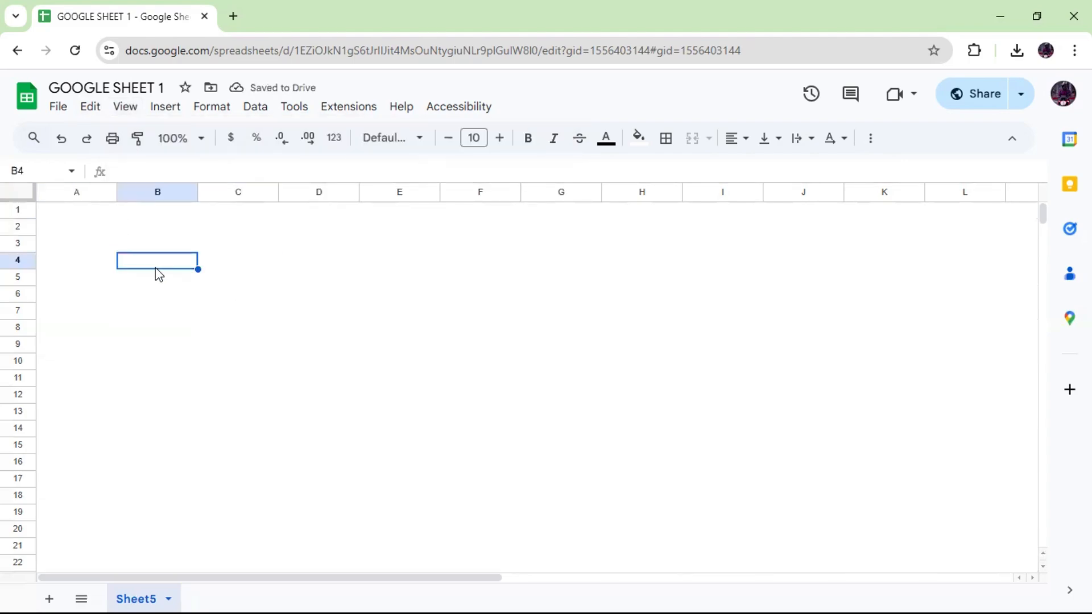
Enter the labels Name, Email and Moblie no in B4 to B6
{"action": "type", "text": "N"}
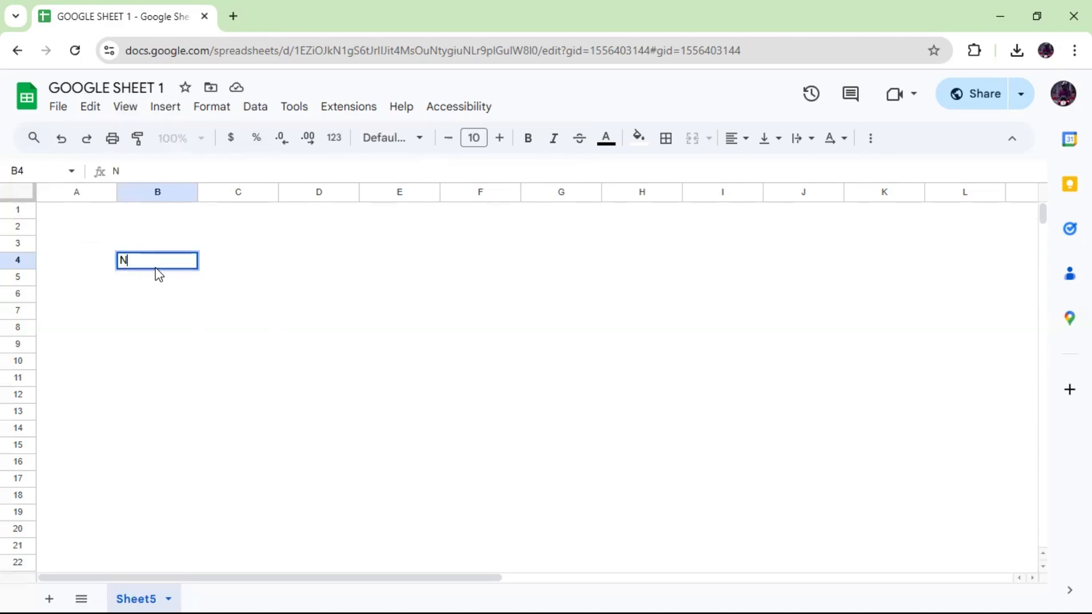
{"action": "type", "text": "ame"}
{"action": "key", "text": "Return"}
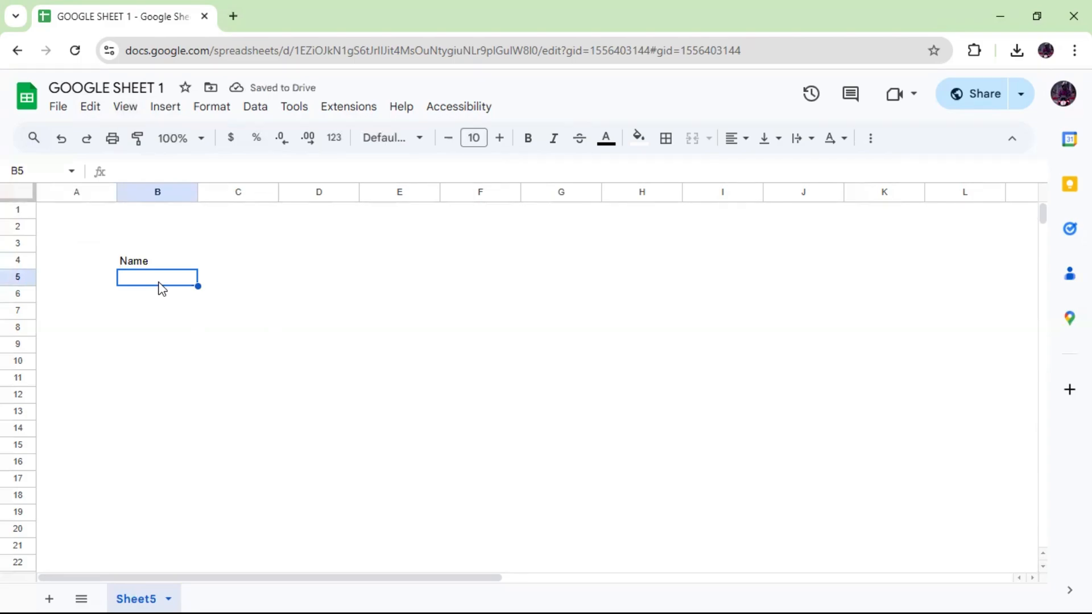
{"action": "type", "text": "E"}
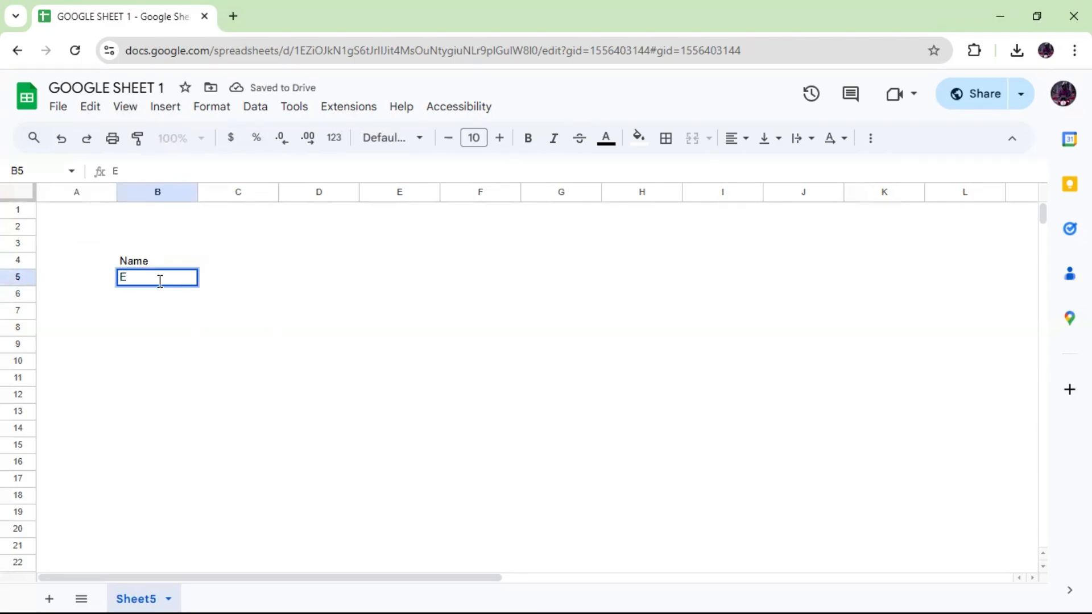
{"action": "type", "text": "mail"}
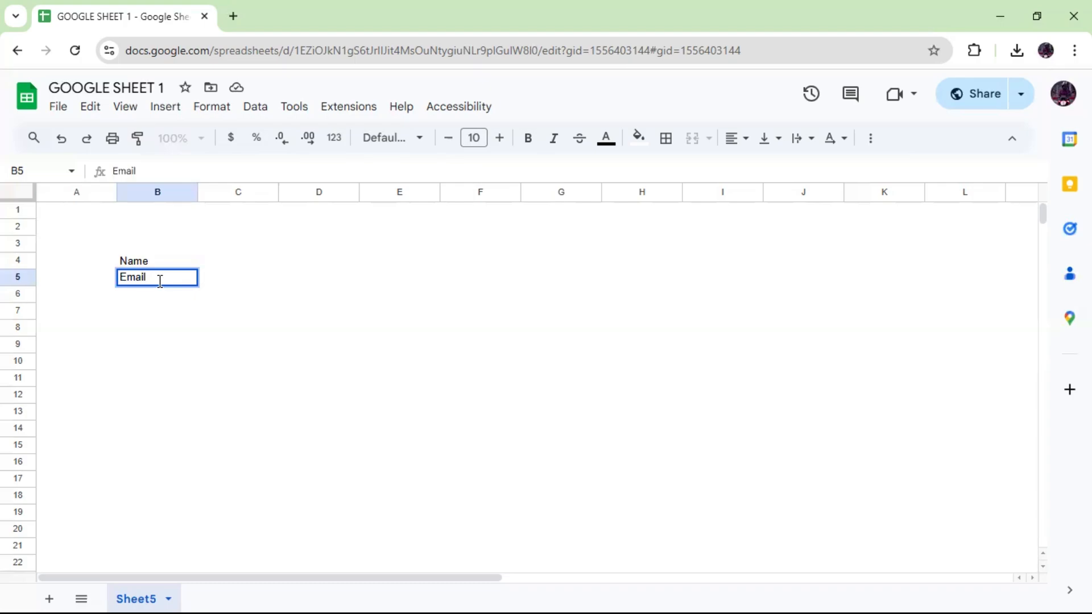
{"action": "key", "text": "Return"}
{"action": "type", "text": "Mobli"}
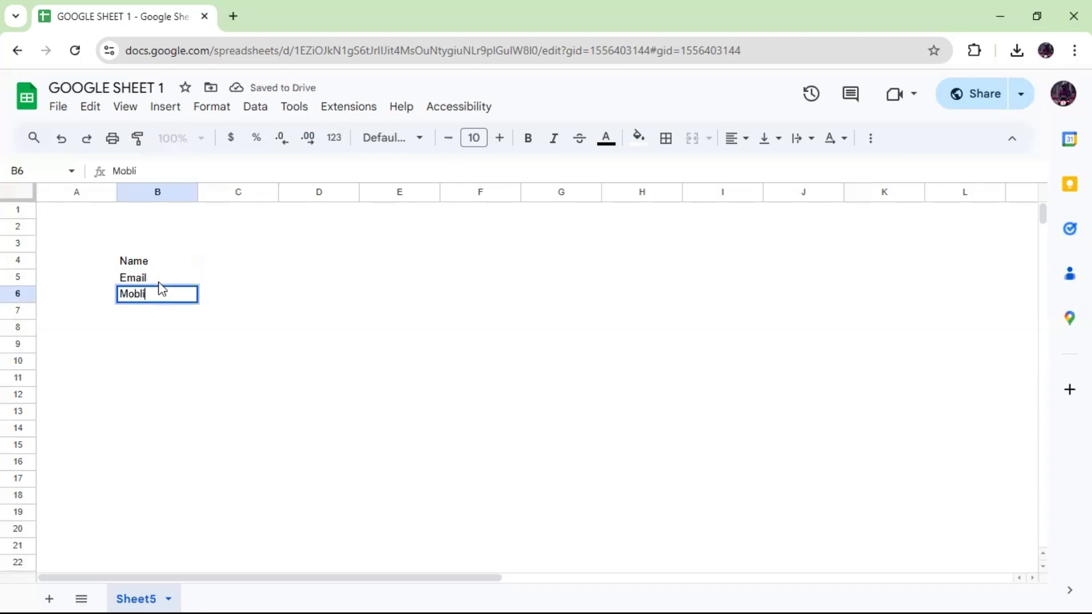
{"action": "type", "text": "e no"}
{"action": "key", "text": "Return"}
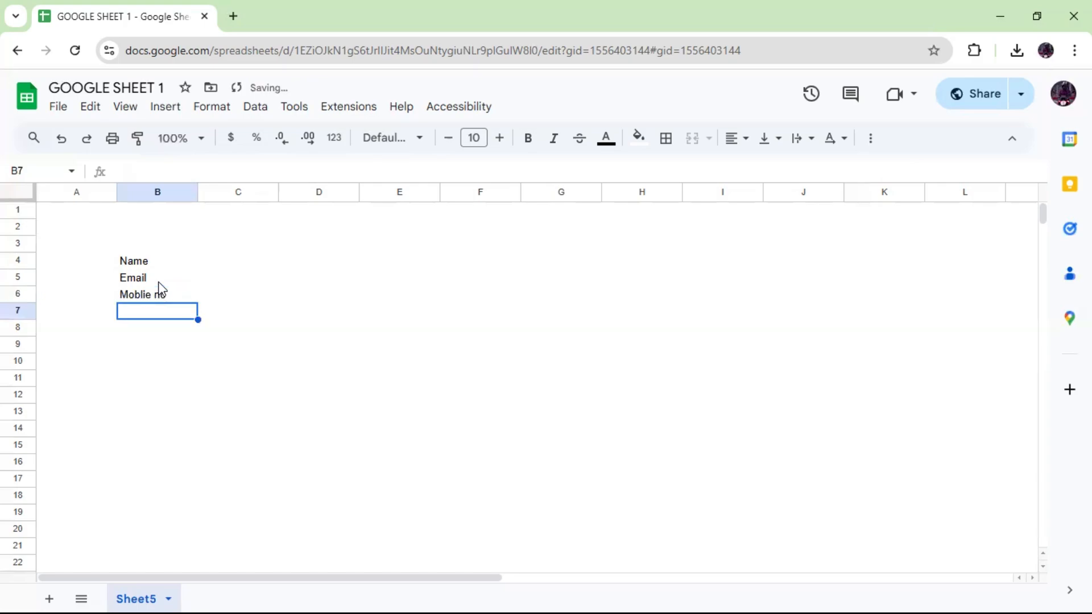
Enter Address, Job and Blood Group in B7 to B9, fixing the Blood Group typo
{"action": "type", "text": "Address"}
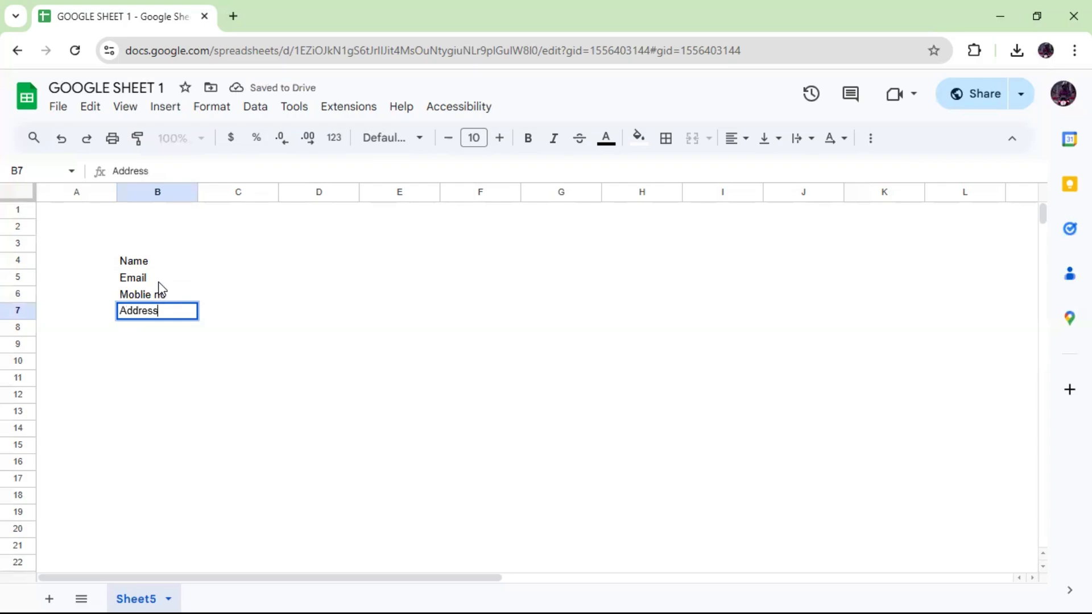
{"action": "key", "text": "Return"}
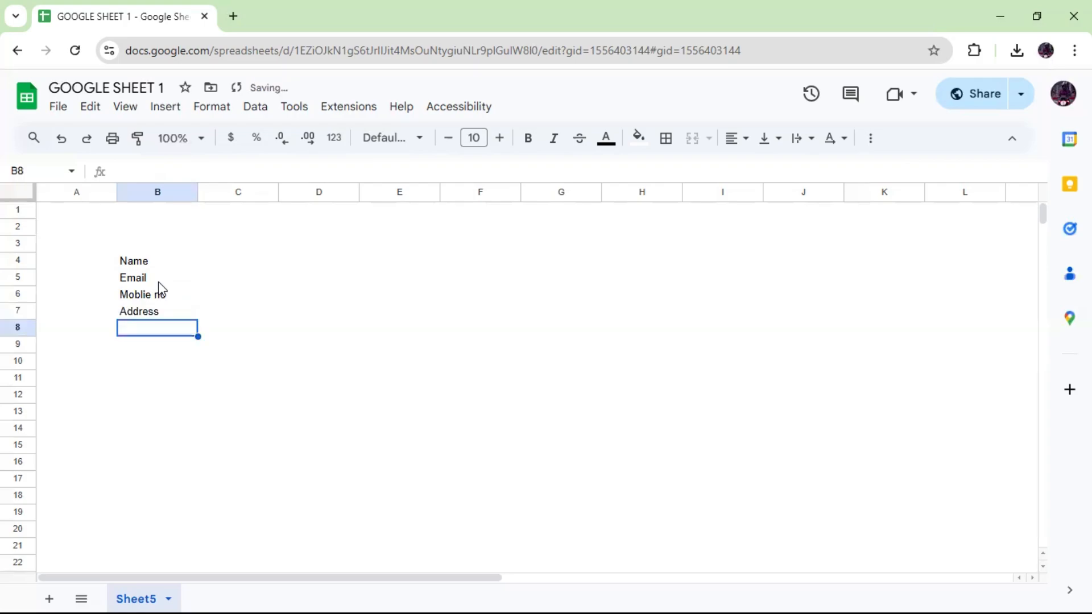
{"action": "type", "text": "Job"}
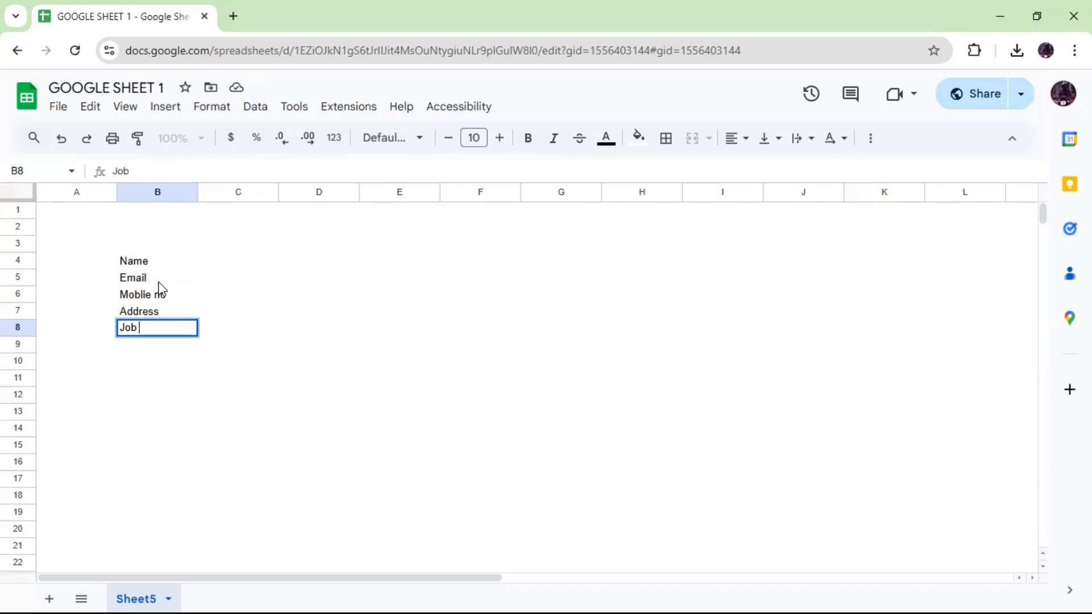
{"action": "key", "text": "Return"}
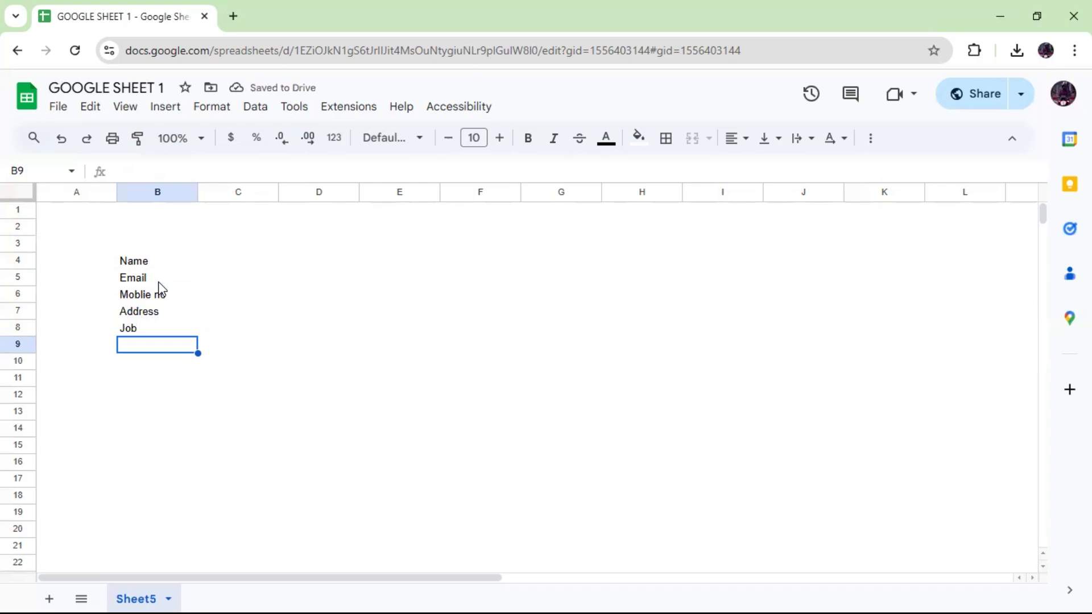
{"action": "type", "text": "Blo"}
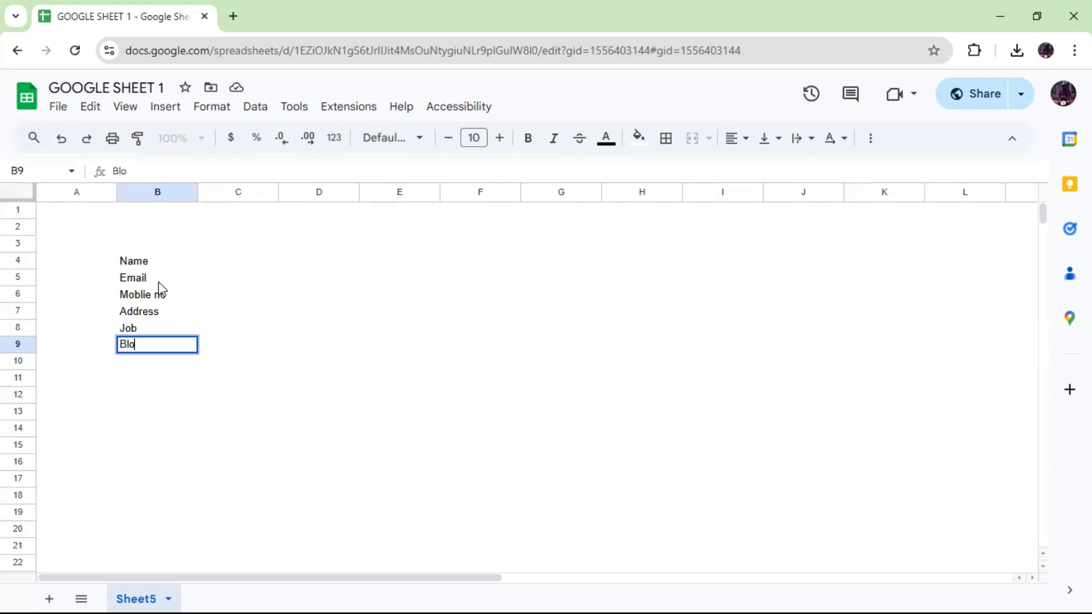
{"action": "type", "text": "od Groub"}
{"action": "key", "text": "BackSpace"}
{"action": "type", "text": "p"}
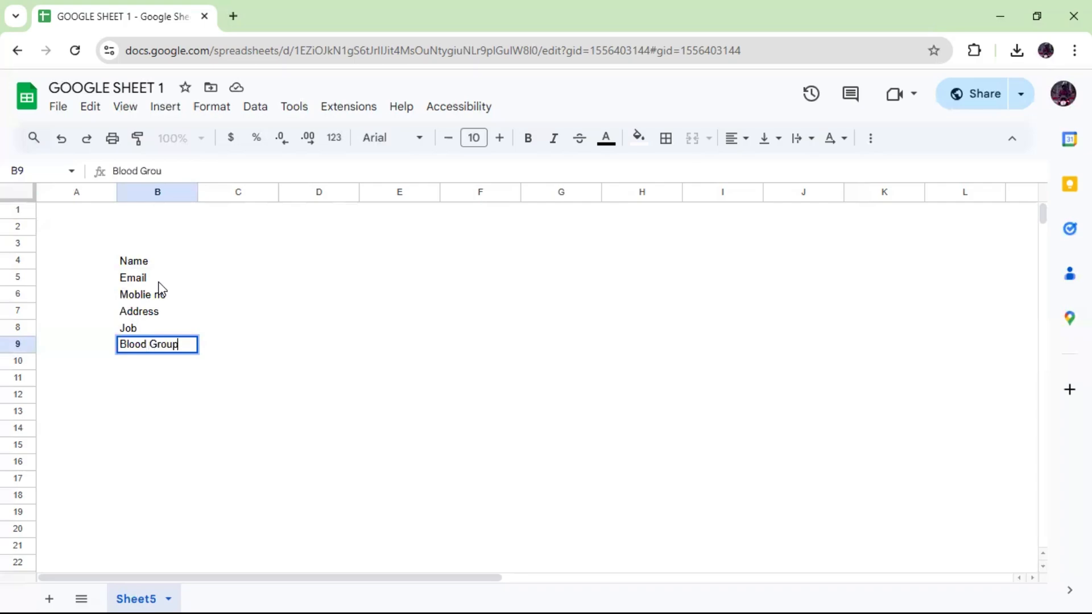
{"action": "key", "text": "Return"}
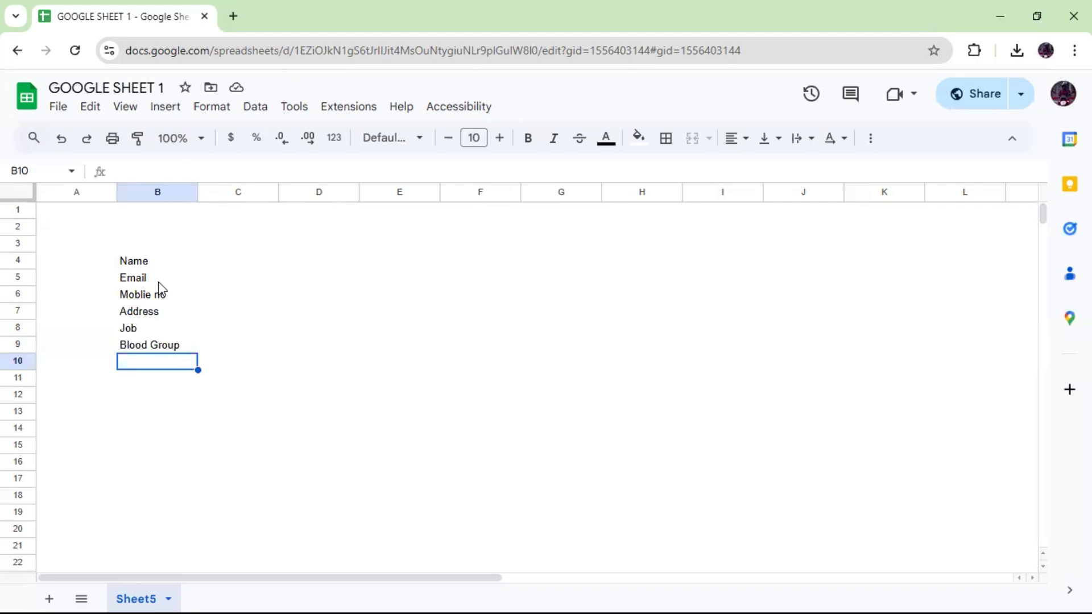
Format labels B4:B9 as bold Merriweather, increasing the font size to 14
{"action": "left_click", "coordinate": [226, 262]}
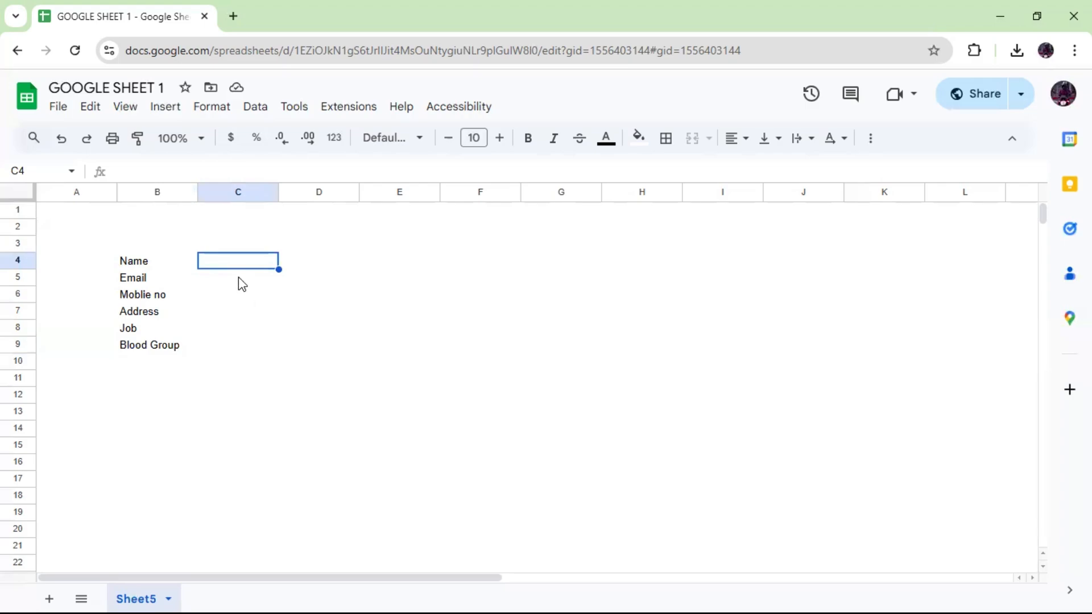
{"action": "left_click_drag", "start_coordinate": [135, 263], "coordinate": [151, 346]}
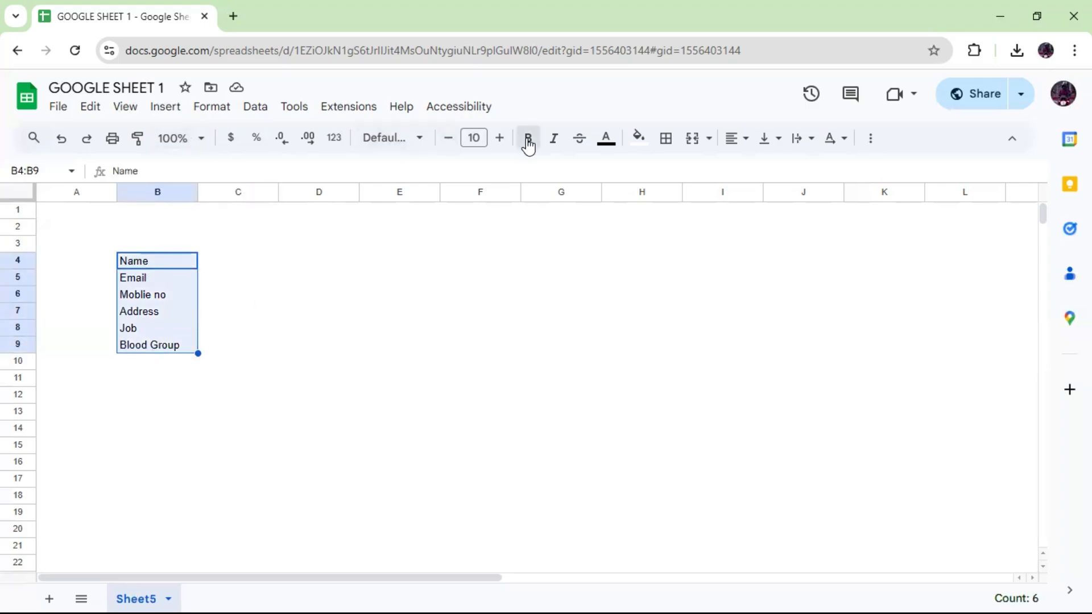
{"action": "left_click", "coordinate": [527, 139]}
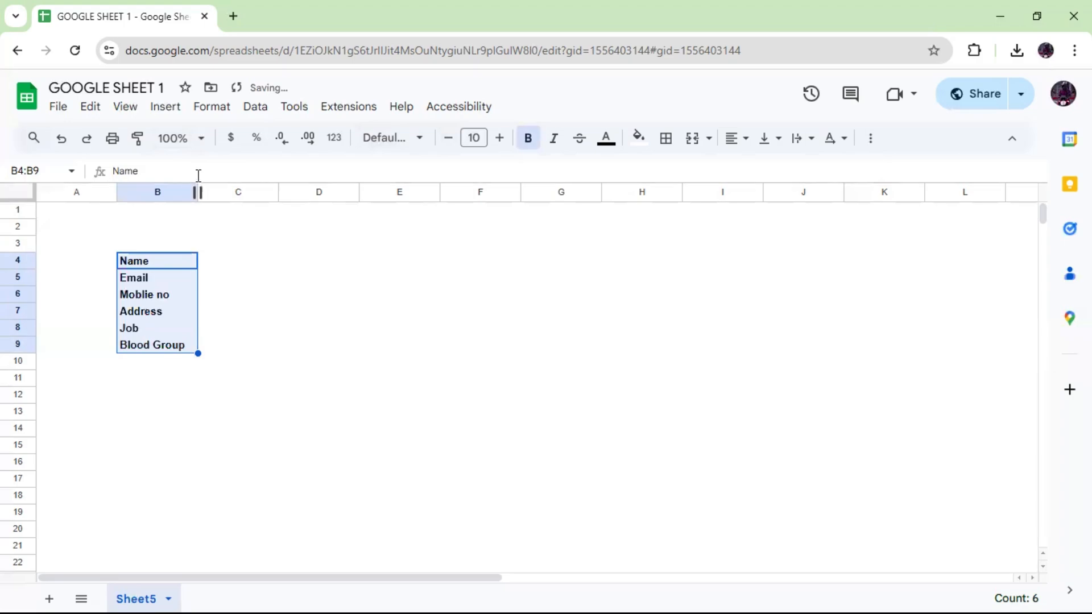
{"action": "left_click", "coordinate": [403, 143]}
{"action": "left_click", "coordinate": [387, 326]}
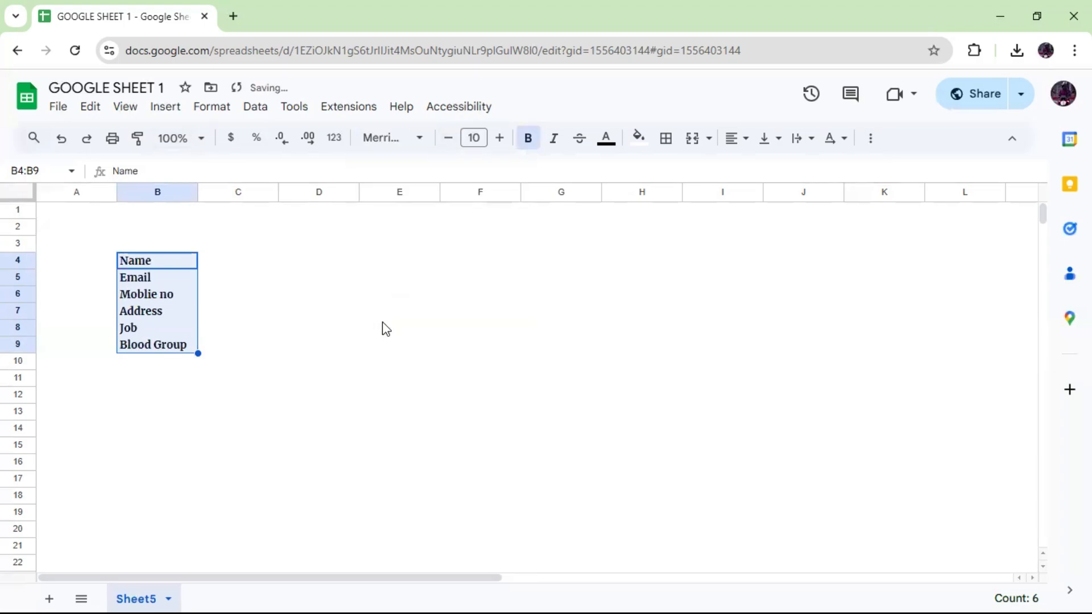
{"action": "left_click", "coordinate": [501, 140]}
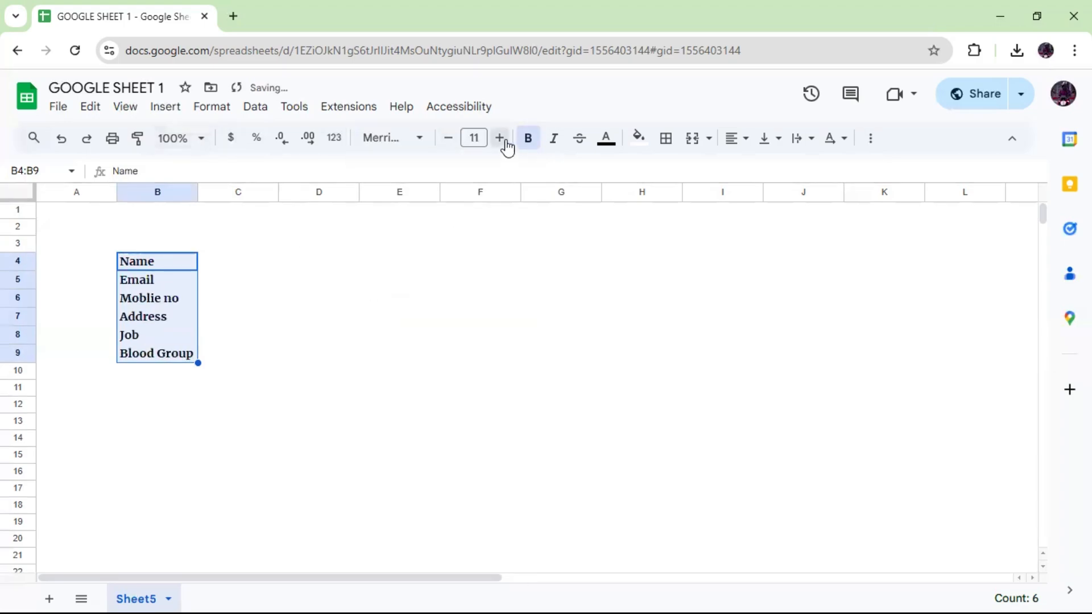
{"action": "left_click", "coordinate": [501, 139]}
{"action": "left_click", "coordinate": [500, 140]}
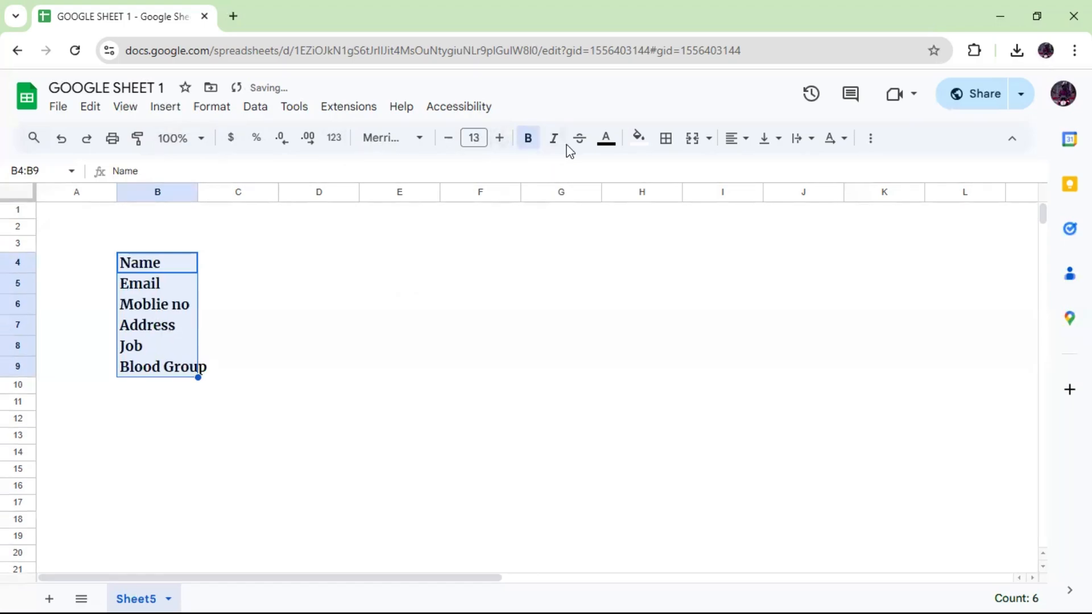
{"action": "left_click", "coordinate": [499, 140]}
{"action": "left_click", "coordinate": [248, 268]}
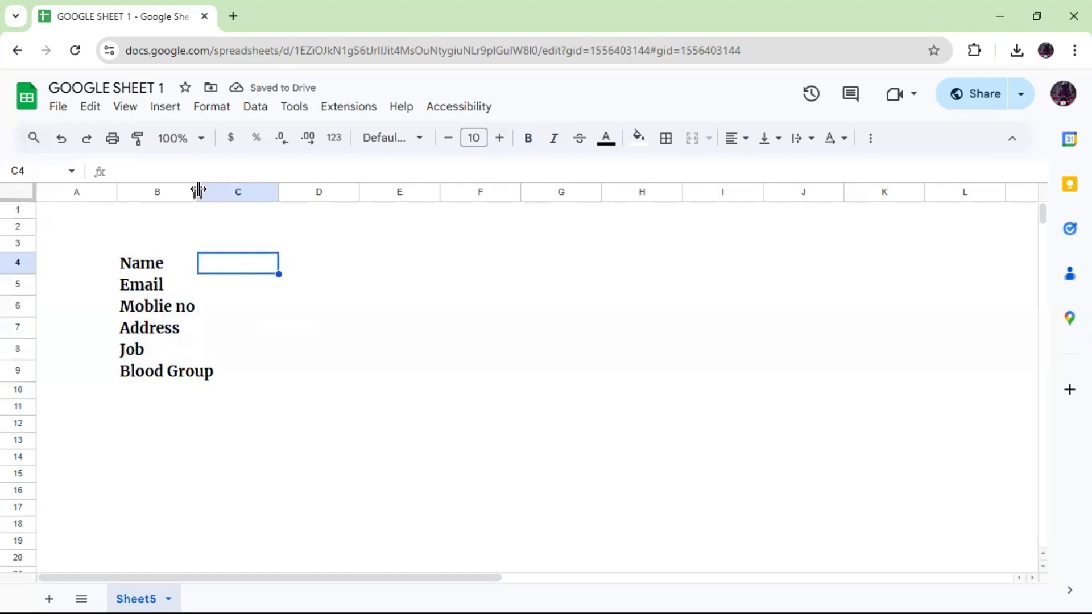
Widen column B to fit the labels and give the selected answer cell all borders
{"action": "left_click_drag", "start_coordinate": [198, 192], "coordinate": [267, 196]}
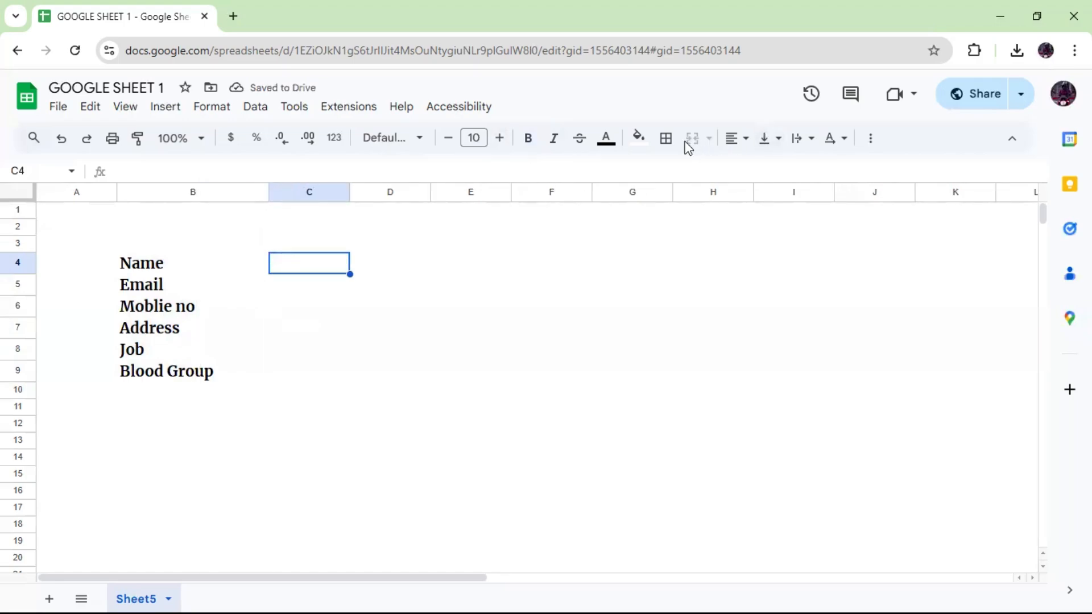
{"action": "left_click", "coordinate": [666, 141]}
{"action": "left_click", "coordinate": [675, 175]}
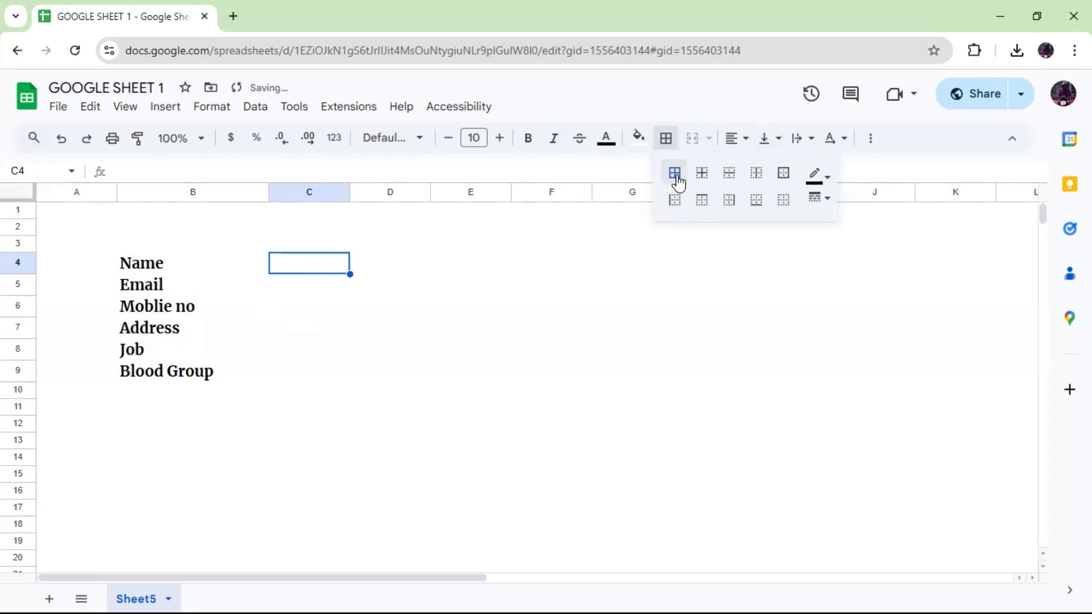
Apply all borders to the answer cells C5:C9
{"action": "left_click", "coordinate": [319, 307]}
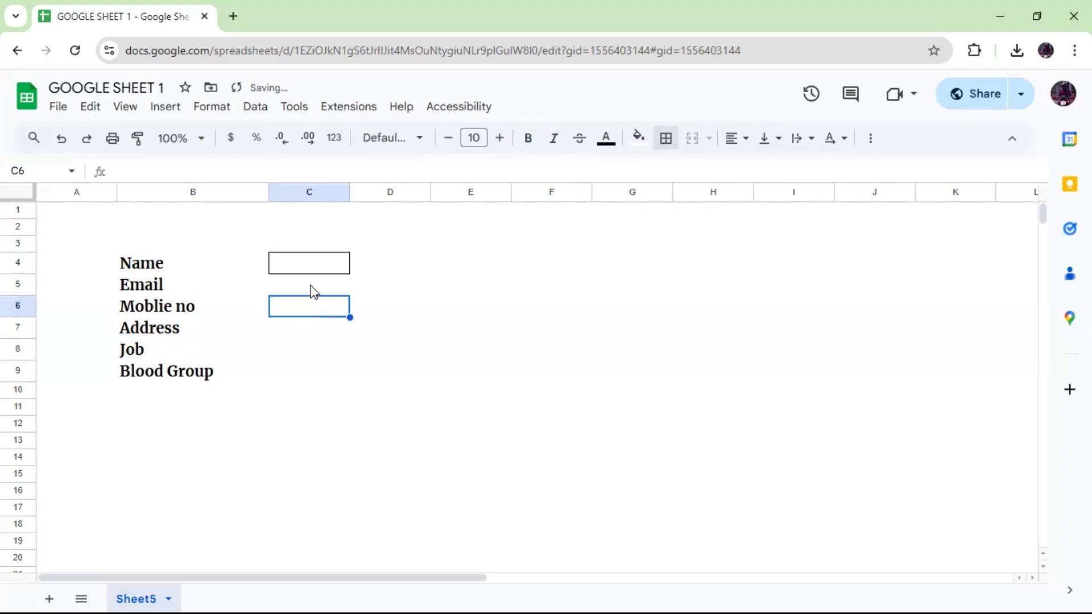
{"action": "left_click", "coordinate": [309, 284]}
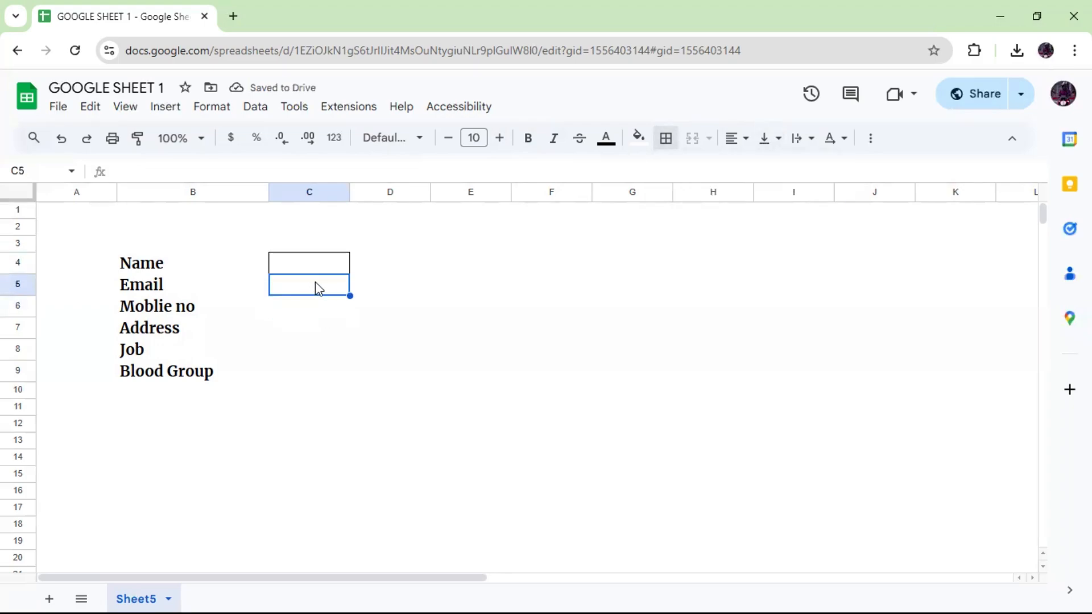
{"action": "left_click_drag", "start_coordinate": [314, 307], "coordinate": [311, 372]}
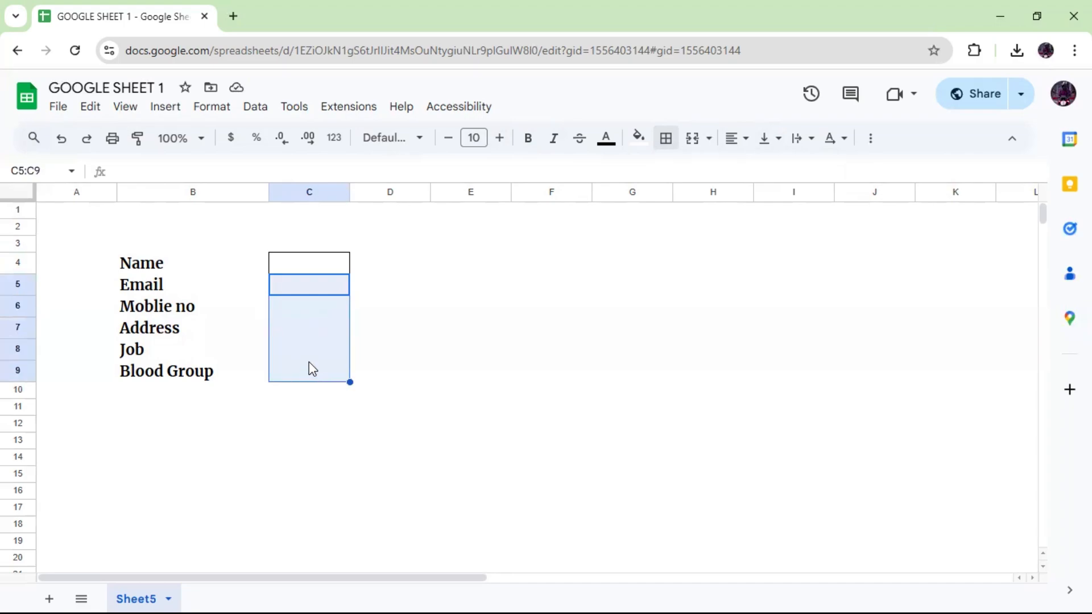
{"action": "left_click", "coordinate": [666, 138]}
{"action": "left_click", "coordinate": [671, 175]}
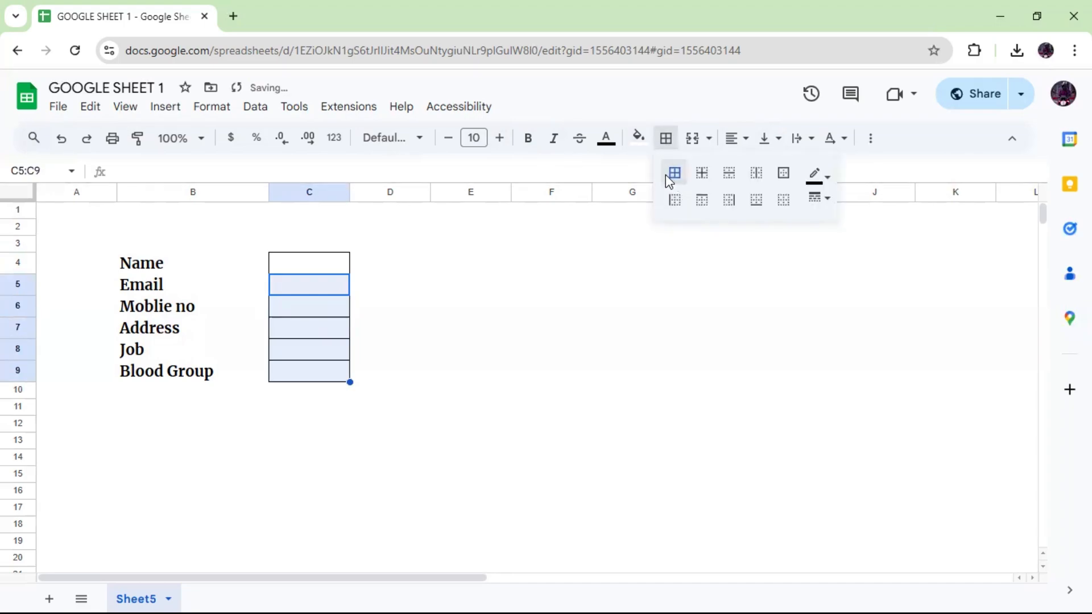
{"action": "left_click", "coordinate": [360, 281]}
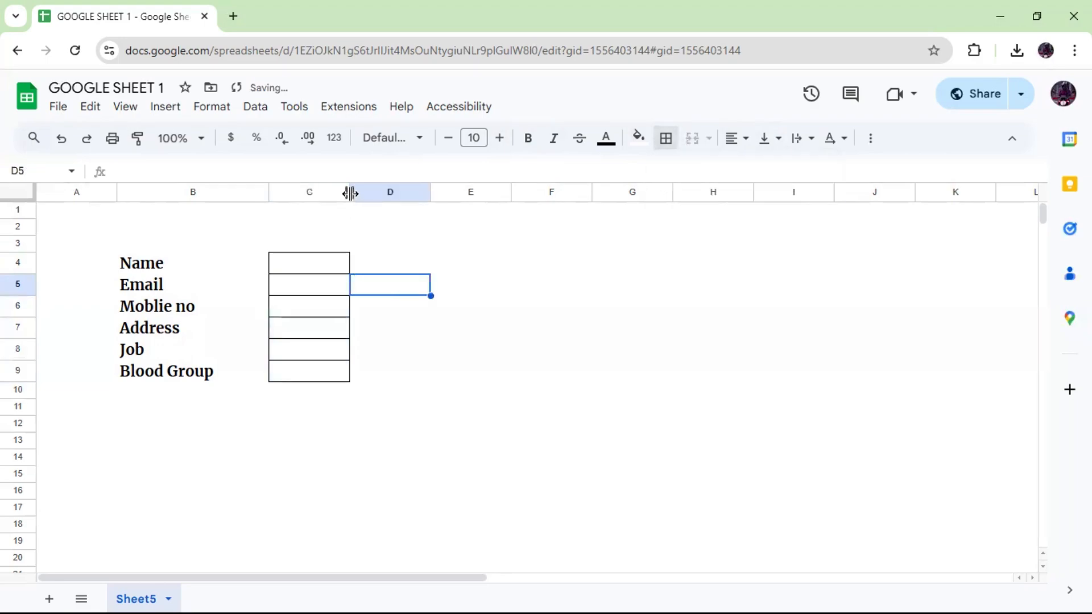
Widen column C for longer answers and select answer cells C4:C9
{"action": "left_click_drag", "start_coordinate": [349, 192], "coordinate": [561, 191]}
{"action": "left_click", "coordinate": [612, 312]}
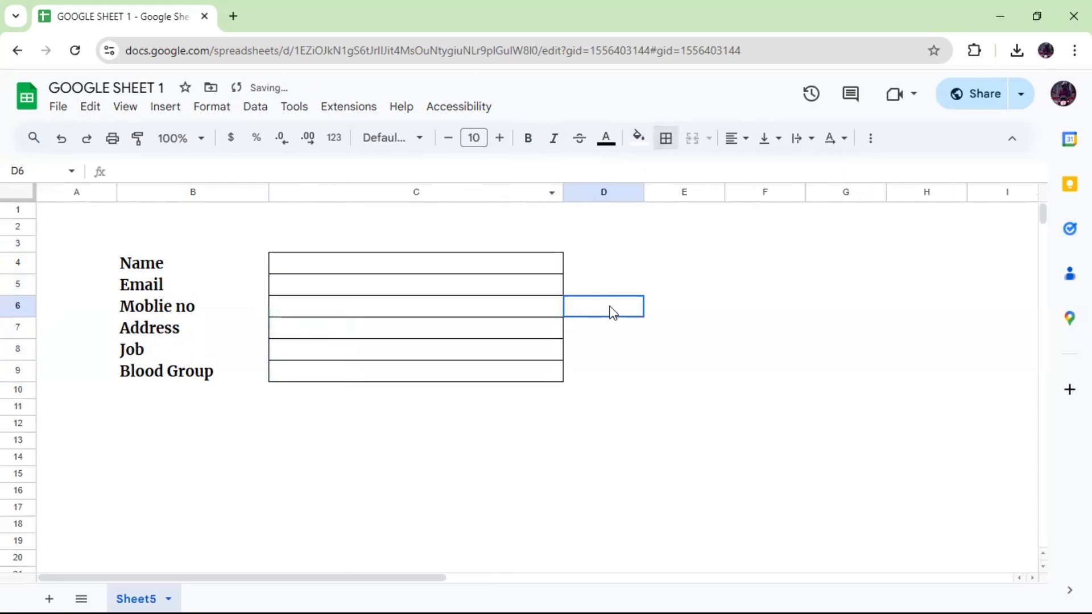
{"action": "left_click_drag", "start_coordinate": [373, 269], "coordinate": [382, 375]}
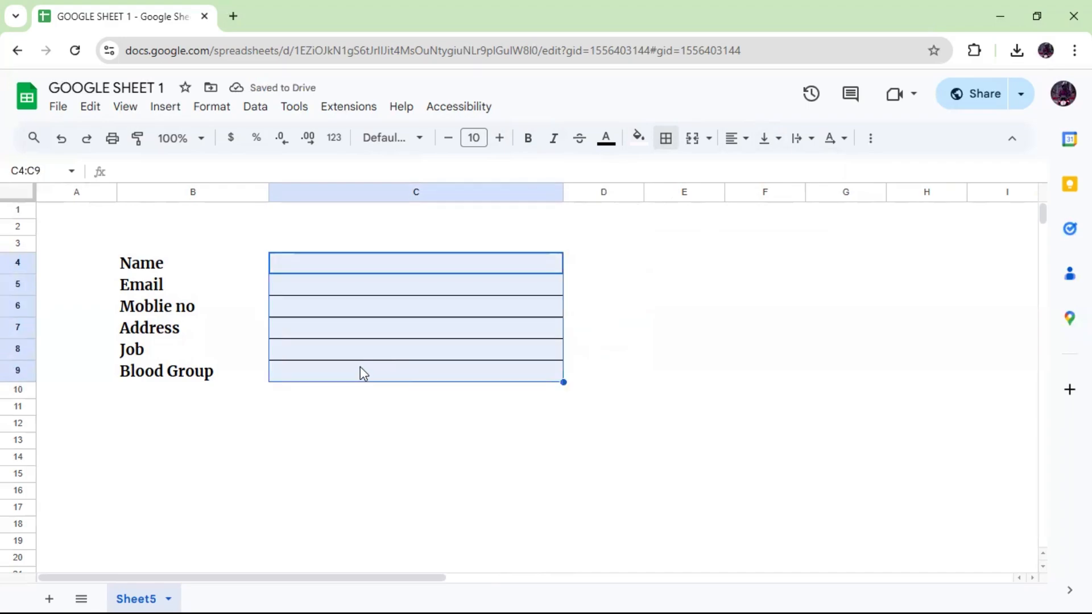
Fill answer cells C4:C9 with light grey
{"action": "left_click", "coordinate": [638, 138]}
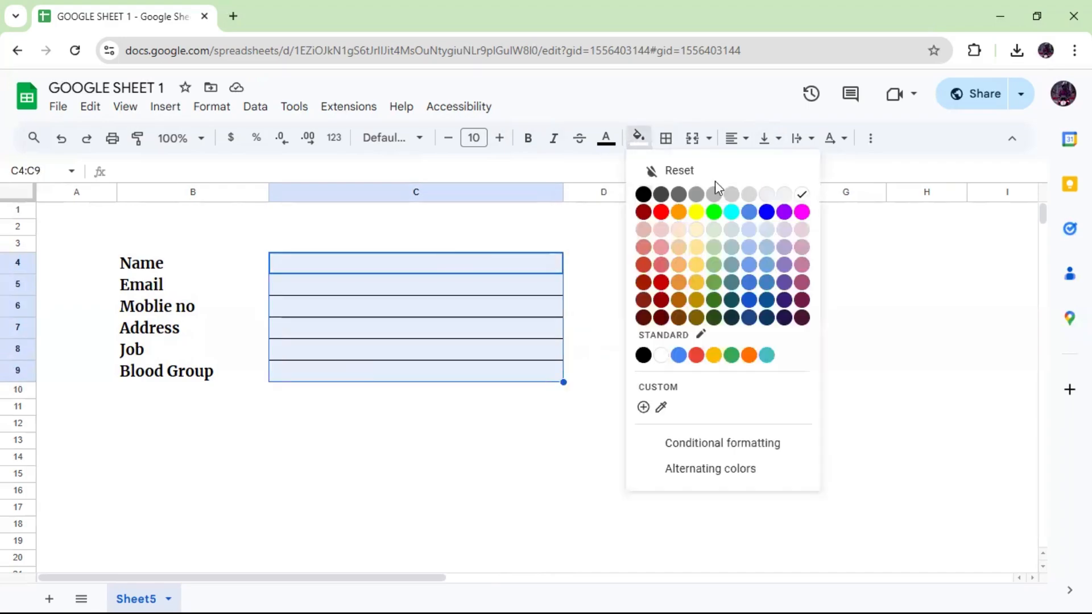
{"action": "left_click", "coordinate": [767, 196]}
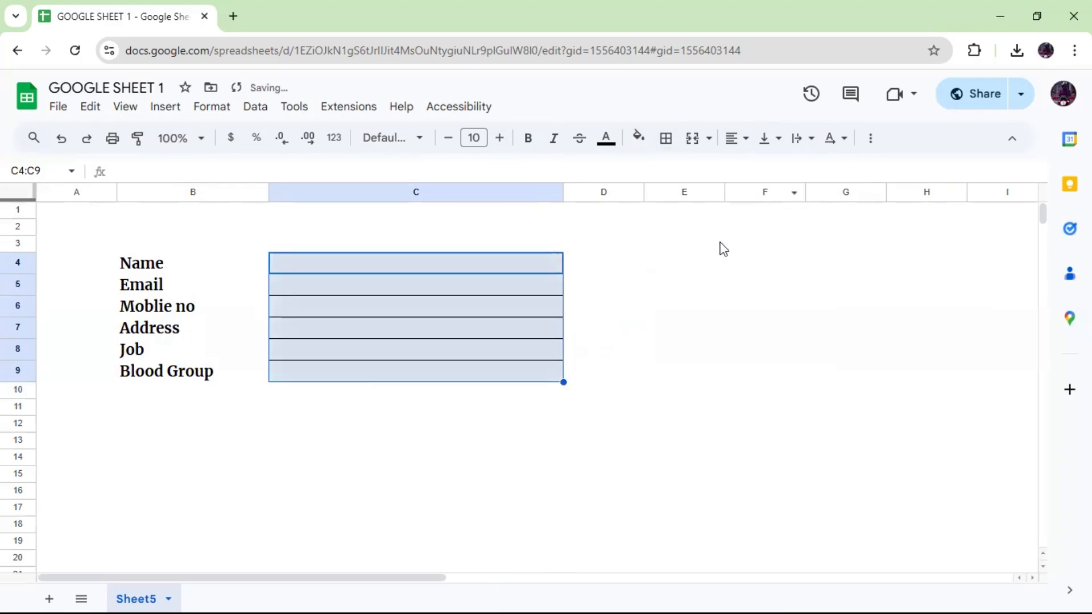
{"action": "left_click", "coordinate": [709, 268]}
Clear all borders from C4:C9, leaving a plain grey block
{"action": "left_click_drag", "start_coordinate": [405, 272], "coordinate": [482, 380]}
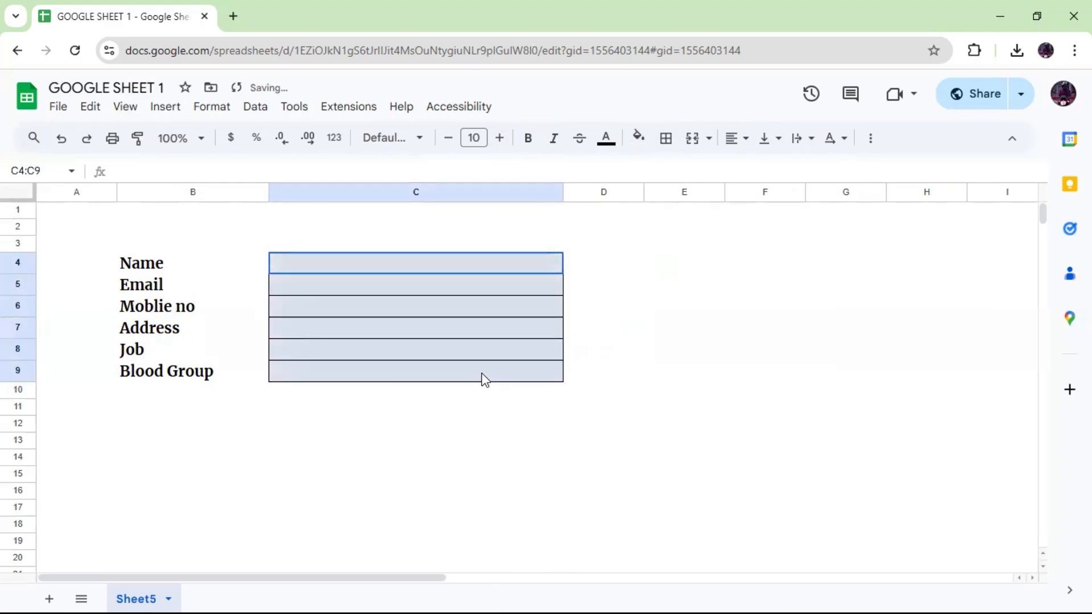
{"action": "left_click", "coordinate": [666, 138]}
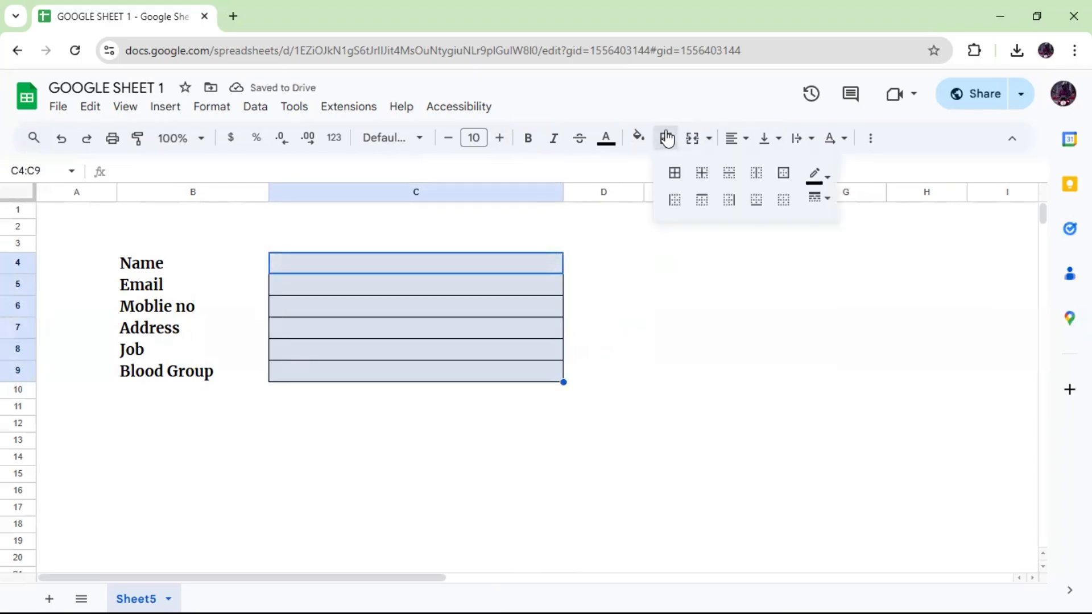
{"action": "left_click", "coordinate": [780, 201]}
{"action": "left_click", "coordinate": [638, 285]}
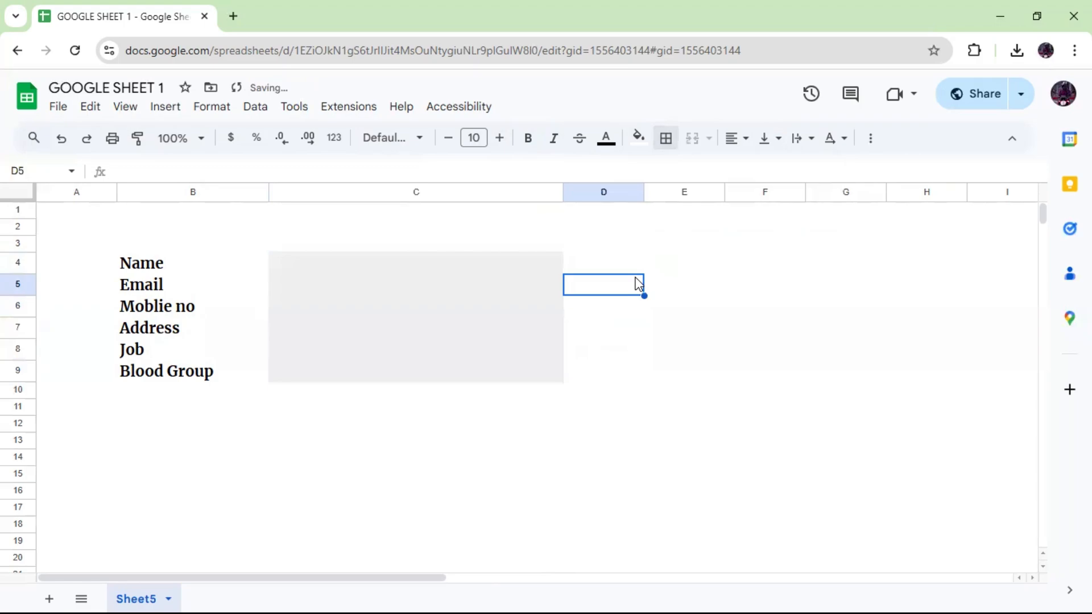
{"action": "left_click", "coordinate": [313, 266]}
{"action": "left_click", "coordinate": [451, 350]}
{"action": "left_click", "coordinate": [454, 376]}
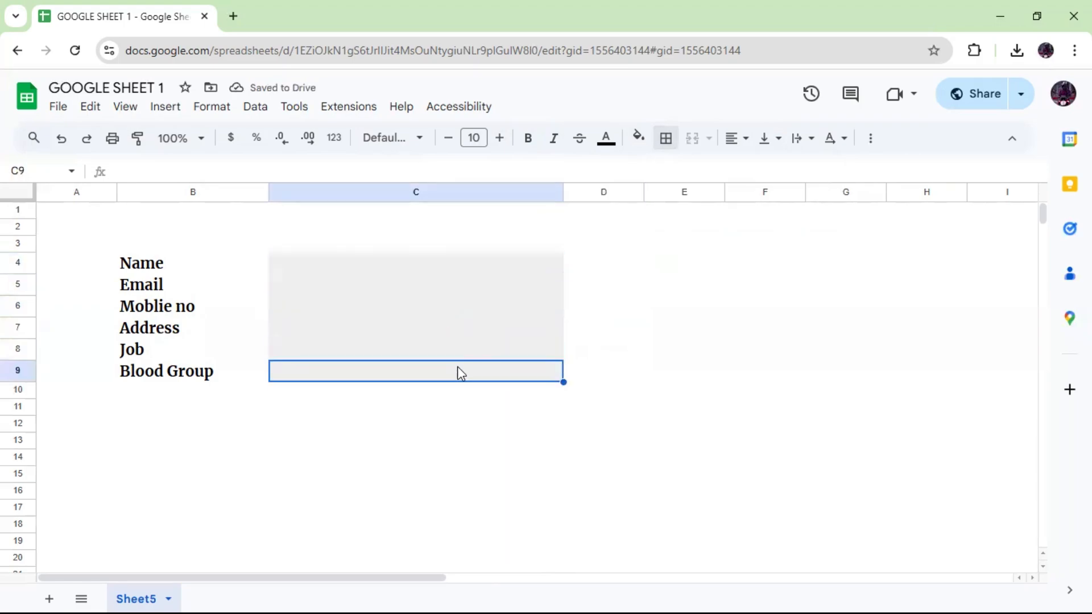
{"action": "left_click", "coordinate": [371, 263]}
Append ' :' to each label in B4:B9, from Name through Blood Group
{"action": "double_click", "coordinate": [177, 266]}
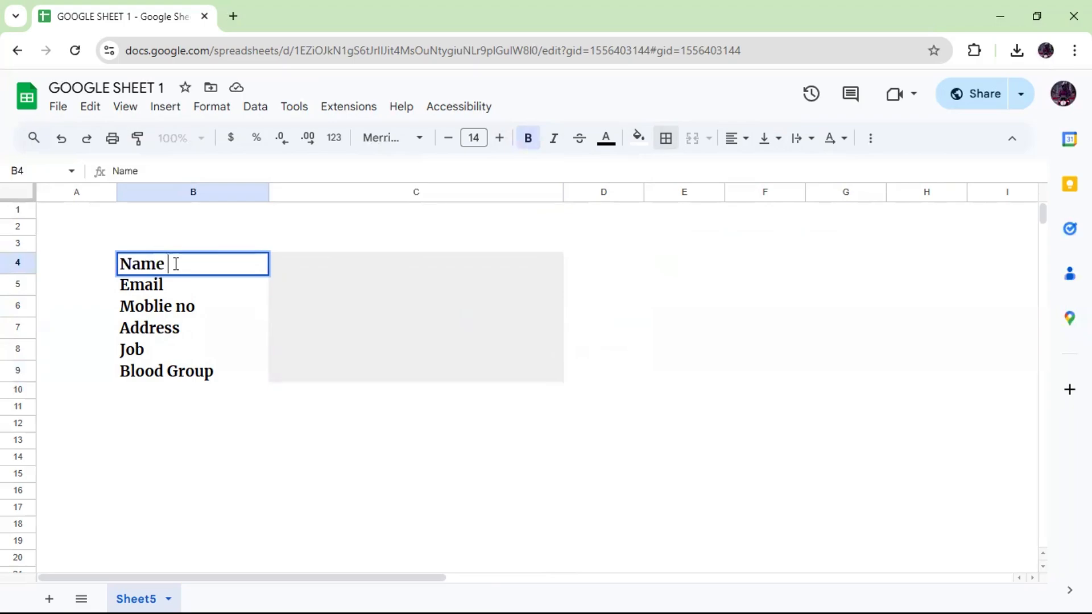
{"action": "double_click", "coordinate": [199, 287]}
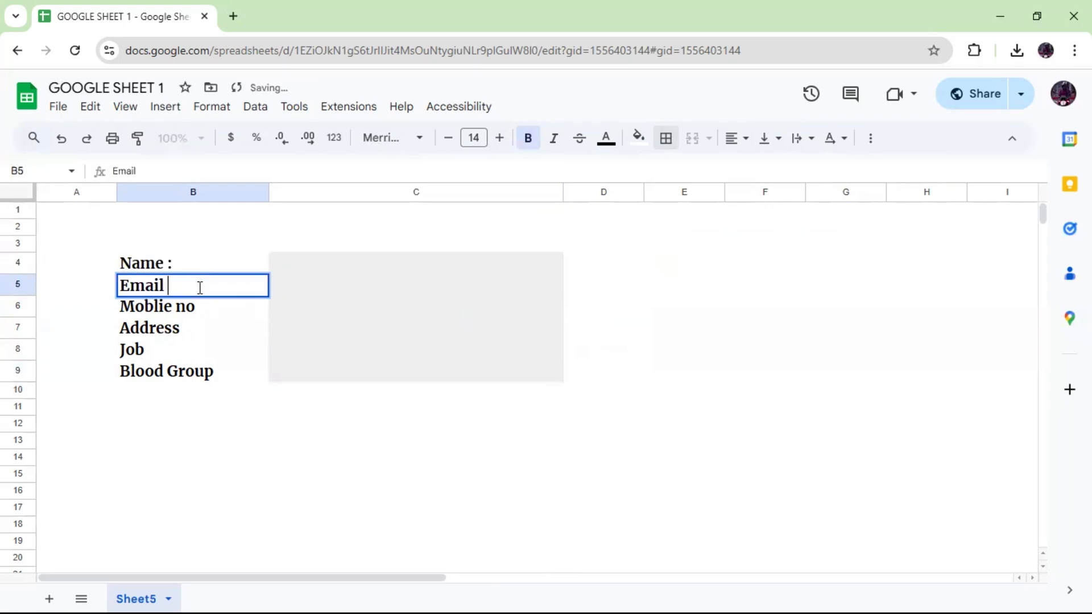
{"action": "type", "text": ":"}
{"action": "double_click", "coordinate": [196, 307]}
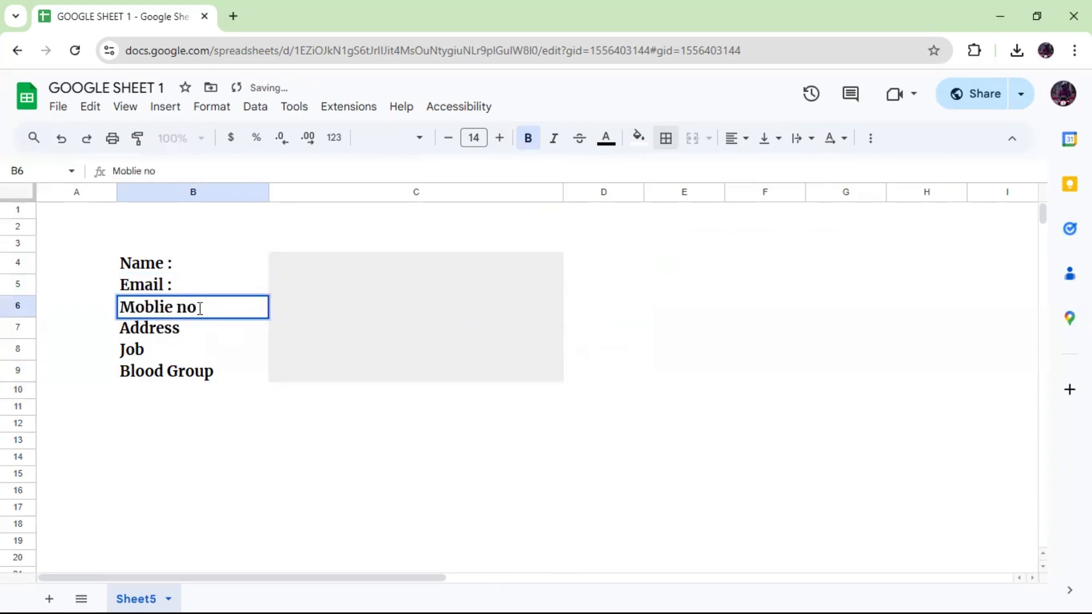
{"action": "type", "text": ":"}
{"action": "double_click", "coordinate": [190, 330]}
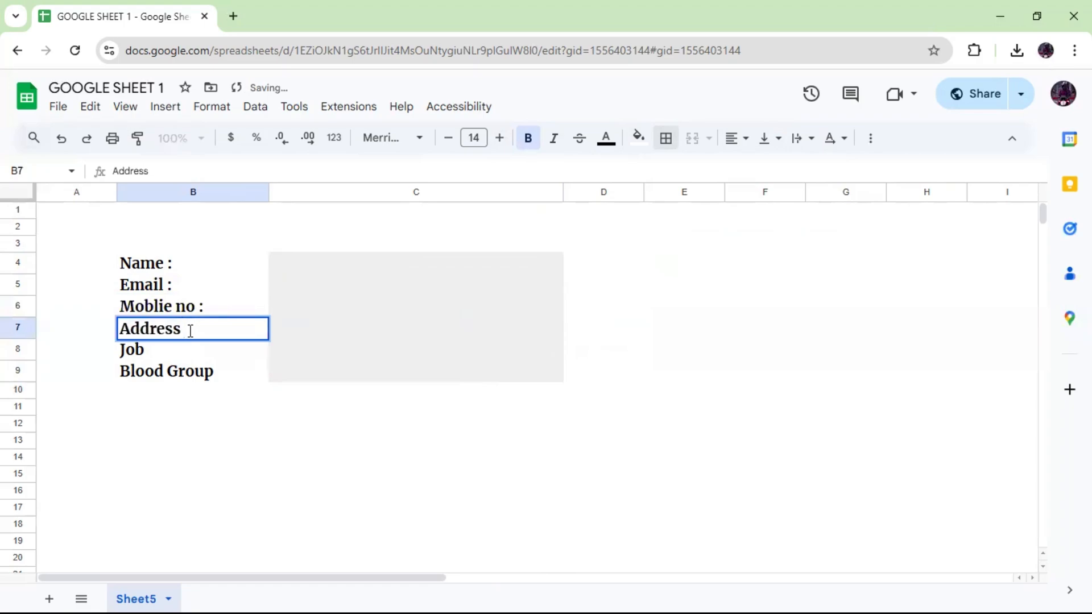
{"action": "double_click", "coordinate": [164, 349]}
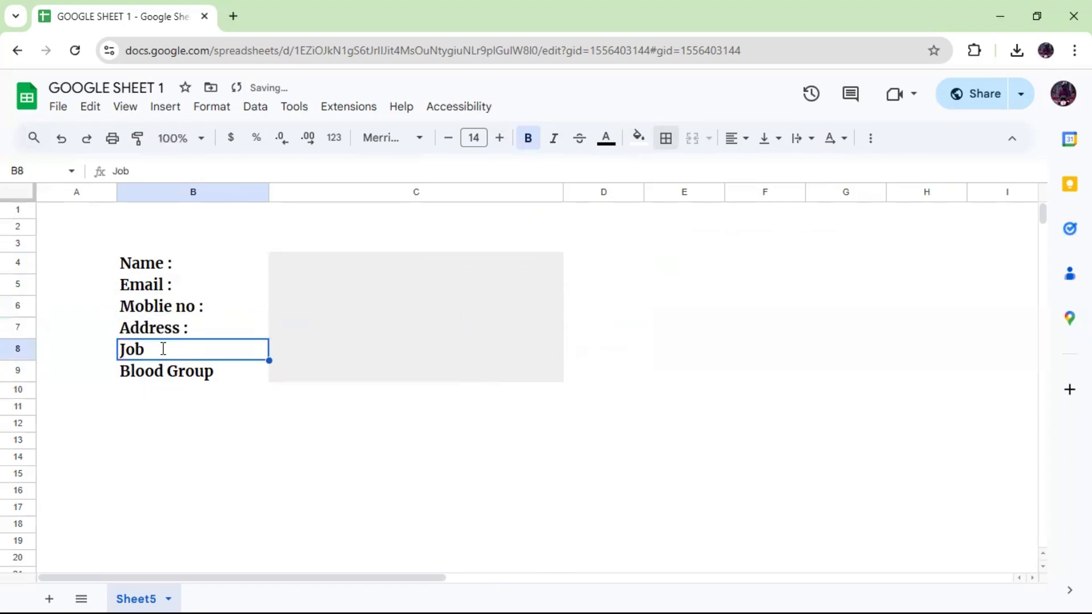
{"action": "type", "text": ":"}
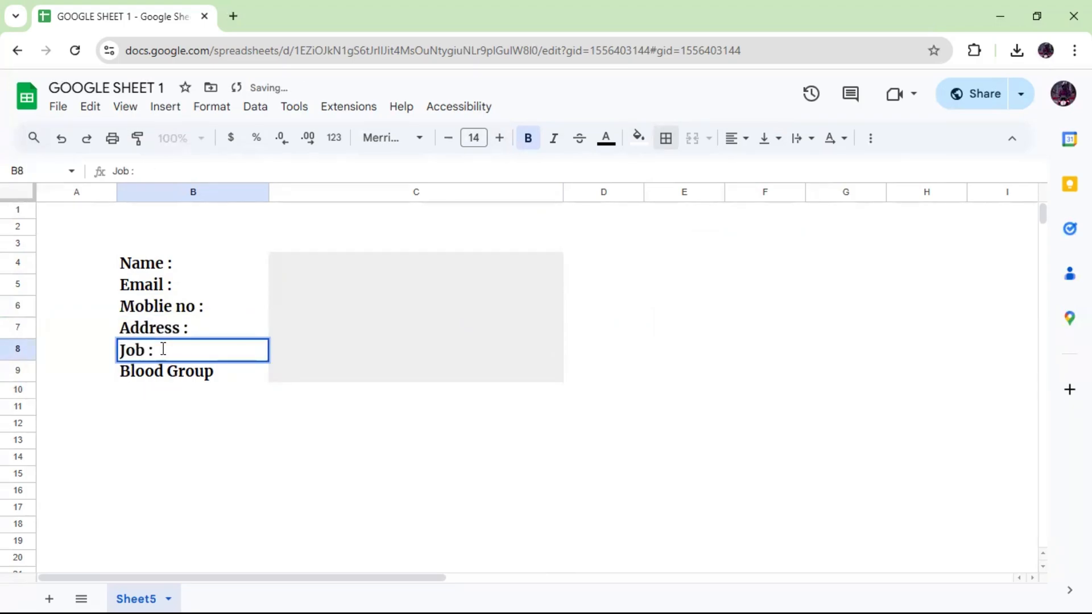
{"action": "double_click", "coordinate": [227, 376]}
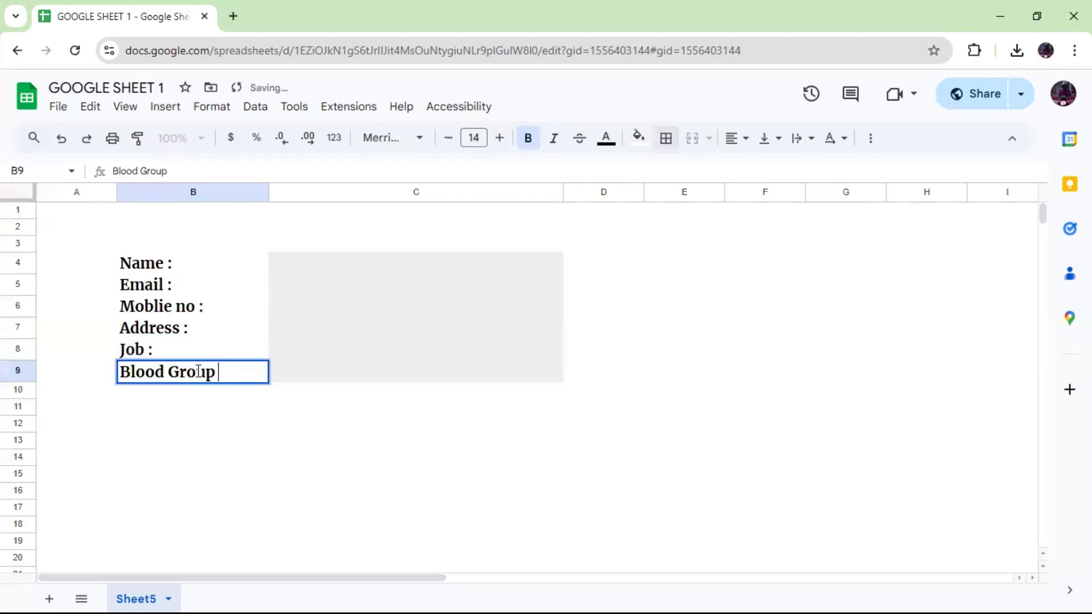
{"action": "left_click", "coordinate": [589, 303]}
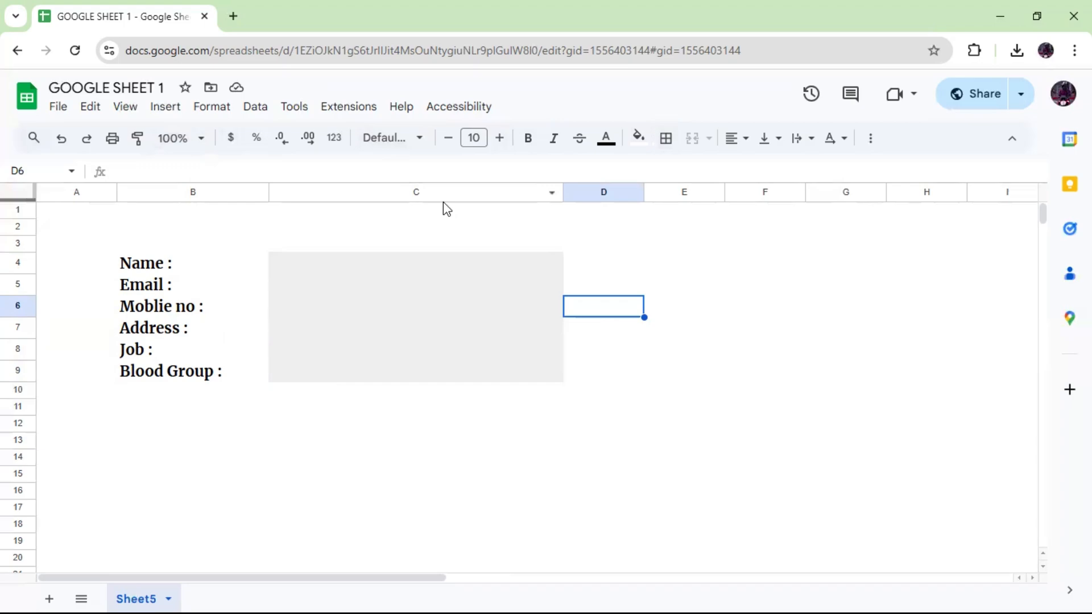
Insert a new drawing with a rectangle containing the text 'submit'
{"action": "left_click", "coordinate": [163, 107]}
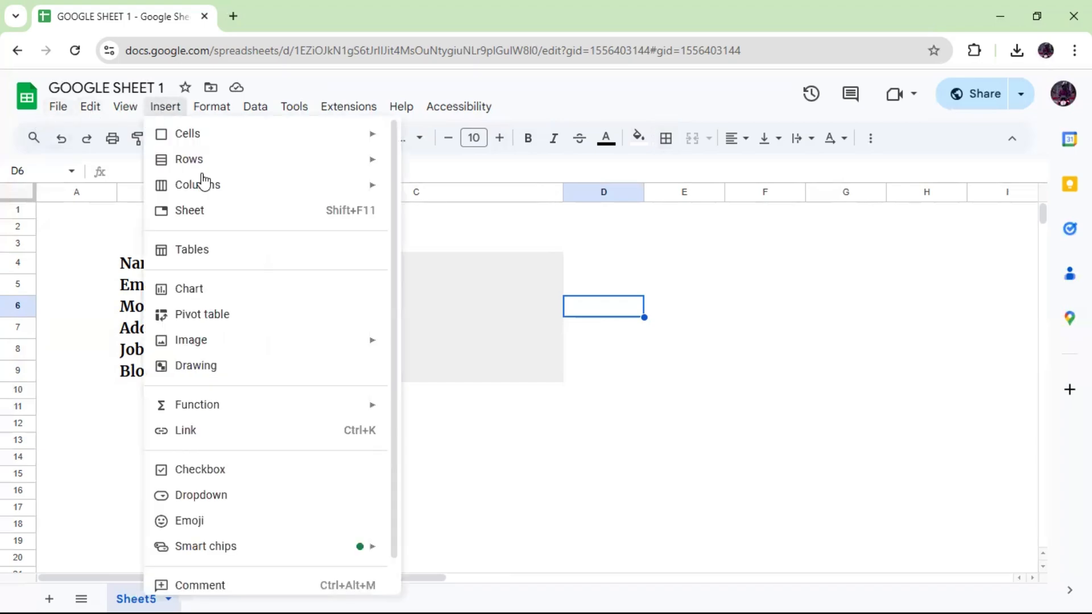
{"action": "left_click", "coordinate": [217, 364]}
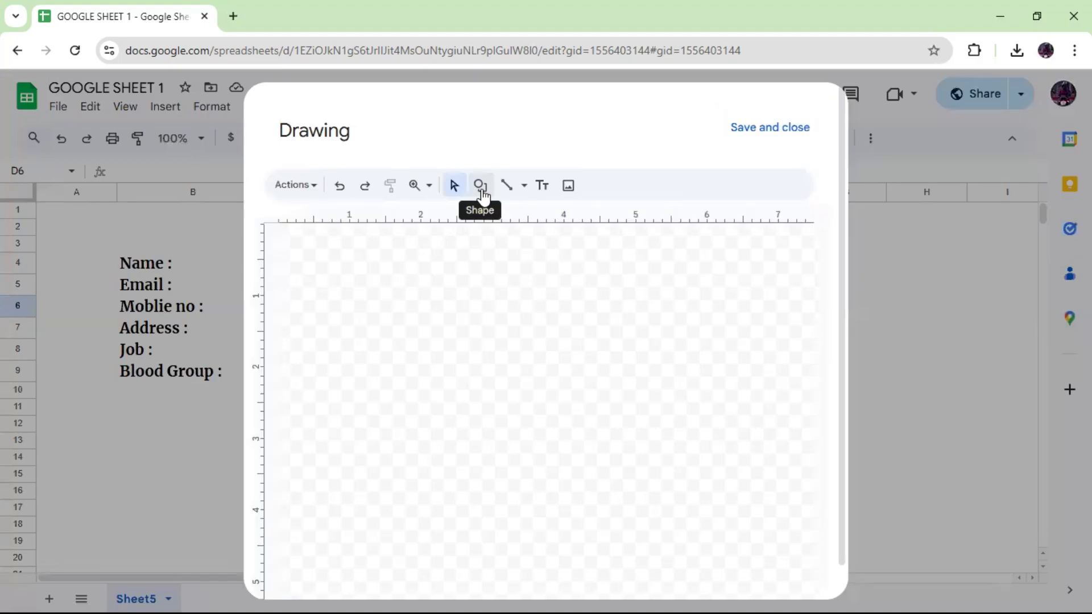
{"action": "left_click", "coordinate": [481, 185]}
{"action": "left_click_drag", "start_coordinate": [487, 286], "coordinate": [591, 320]}
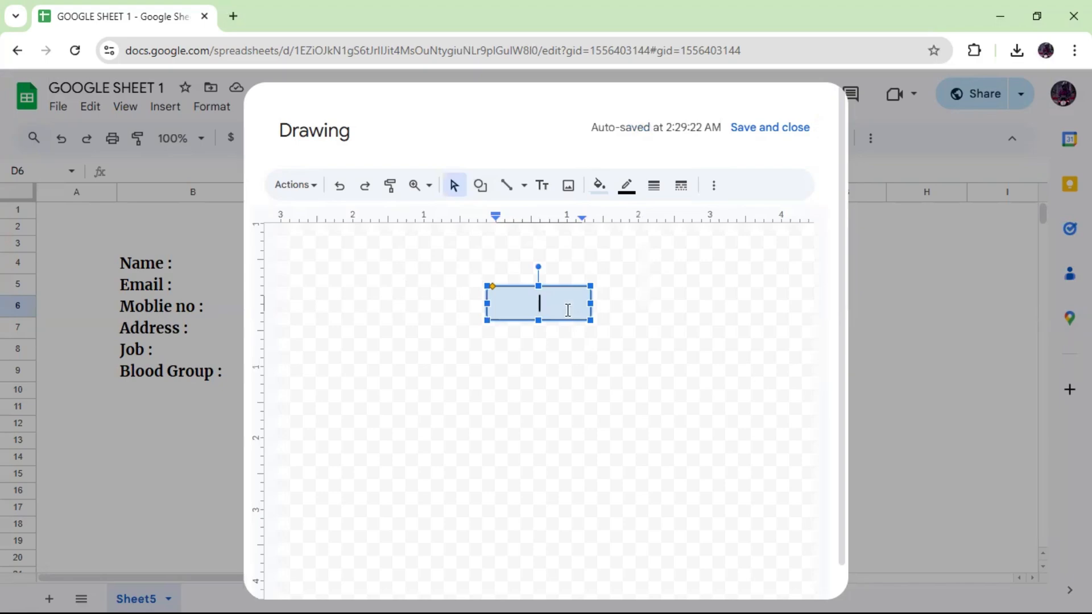
{"action": "type", "text": "submit"}
{"action": "left_click_drag", "start_coordinate": [563, 304], "coordinate": [506, 302]}
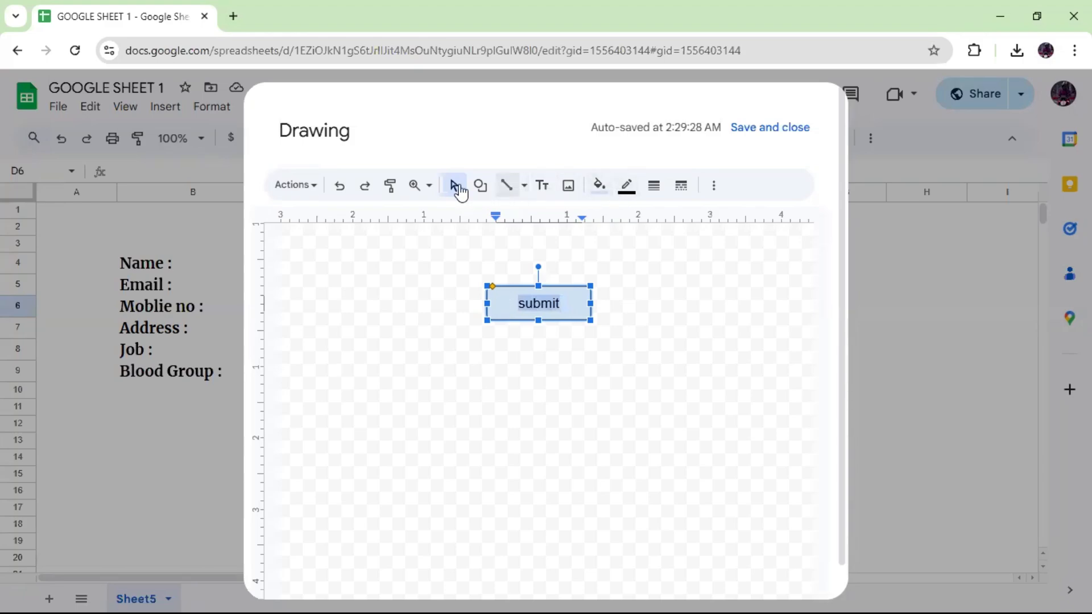
Give the submit rectangle a white outline and a dark blue fill
{"action": "left_click", "coordinate": [624, 191]}
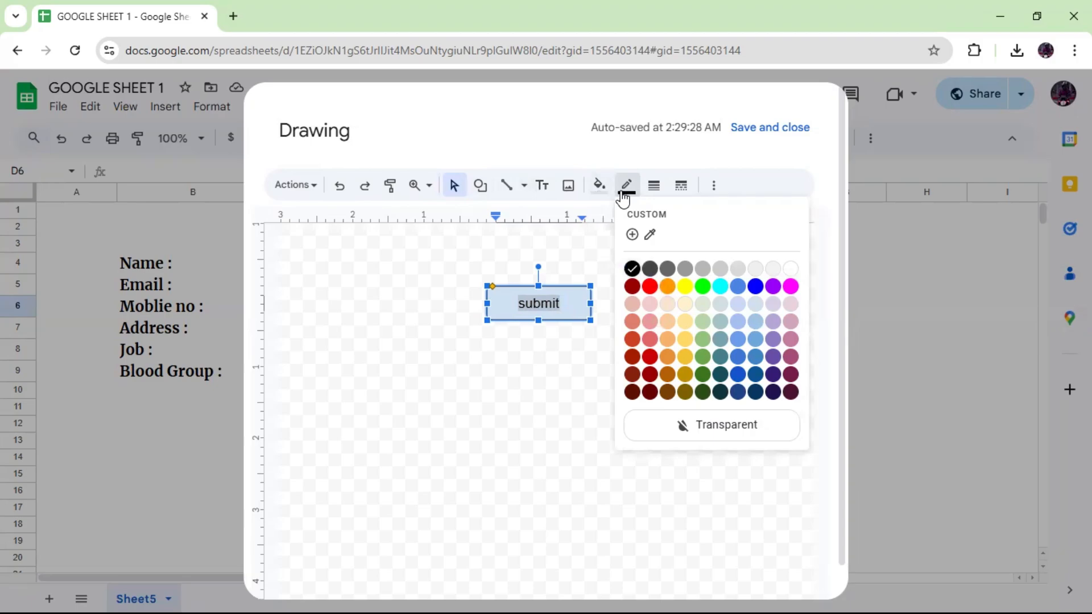
{"action": "left_click", "coordinate": [789, 269]}
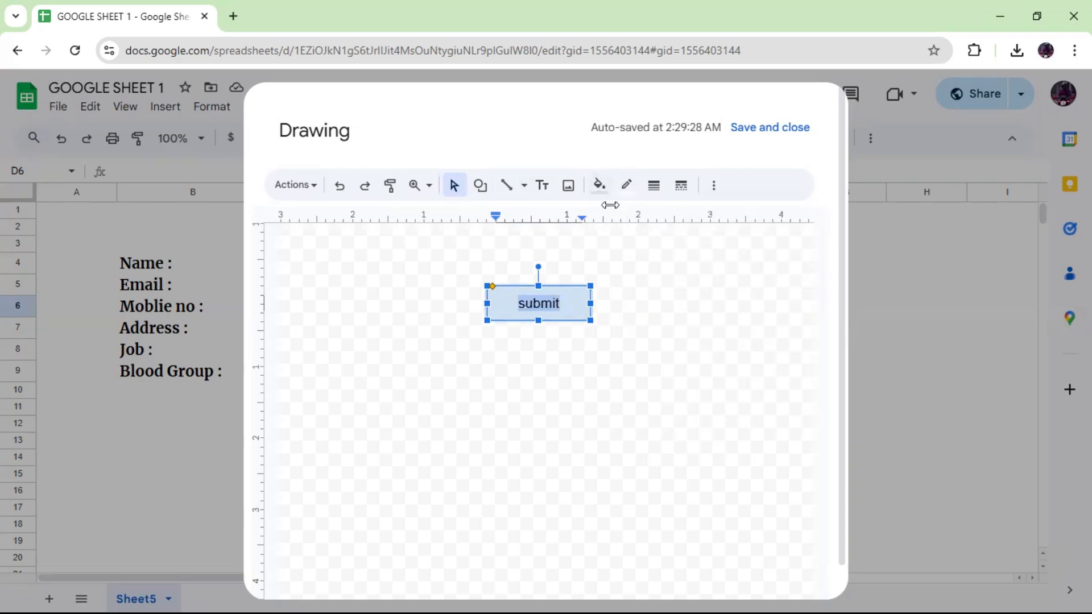
{"action": "left_click", "coordinate": [599, 184]}
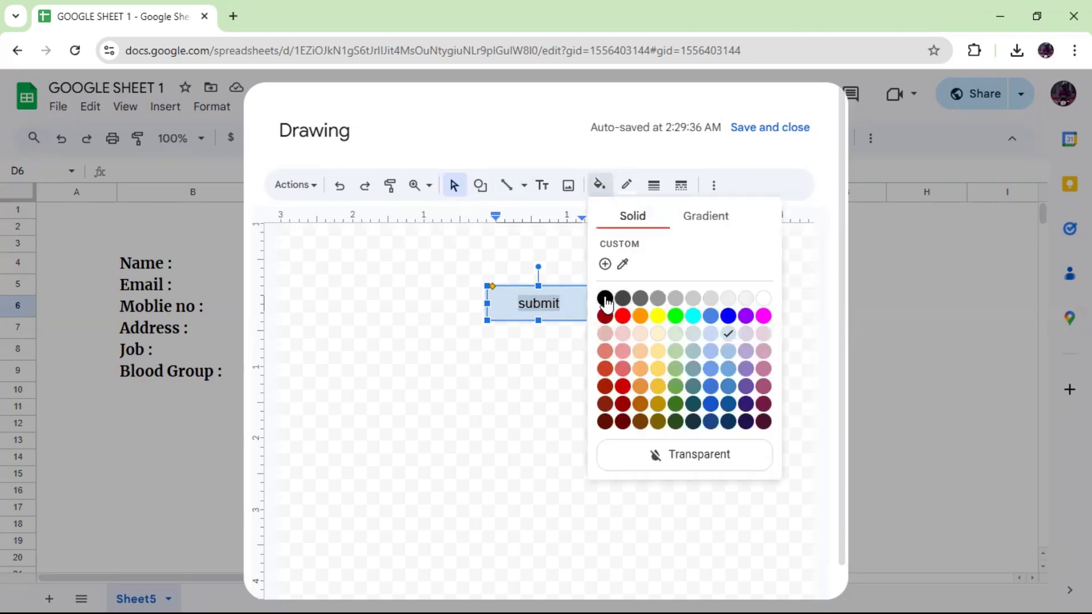
{"action": "left_click", "coordinate": [728, 421]}
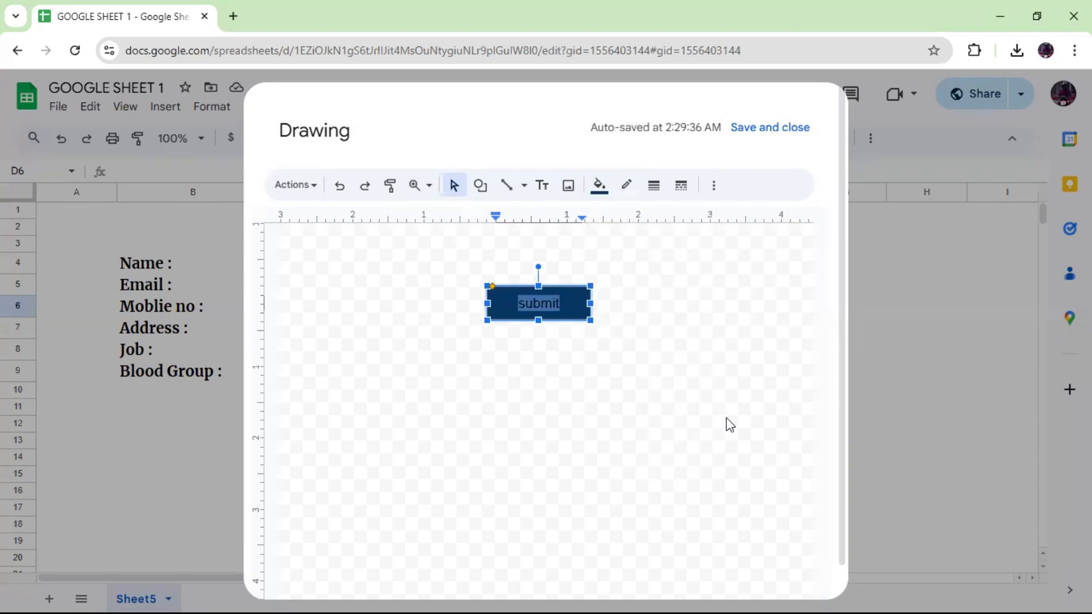
{"action": "left_click", "coordinate": [674, 317]}
Make the submit text white
{"action": "double_click", "coordinate": [552, 301]}
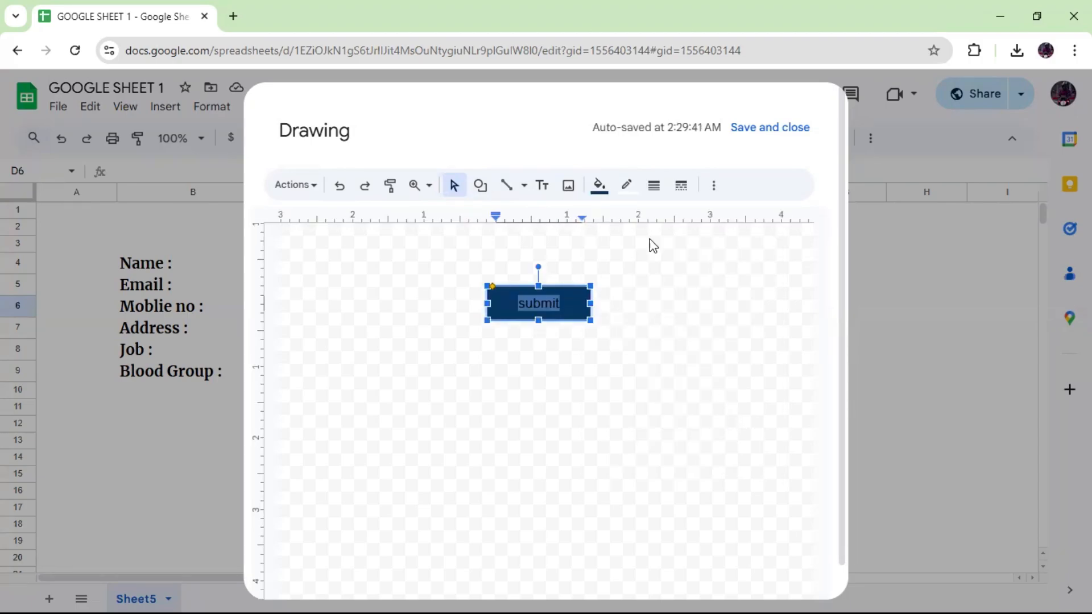
{"action": "left_click", "coordinate": [714, 186]}
{"action": "left_click", "coordinate": [507, 217]}
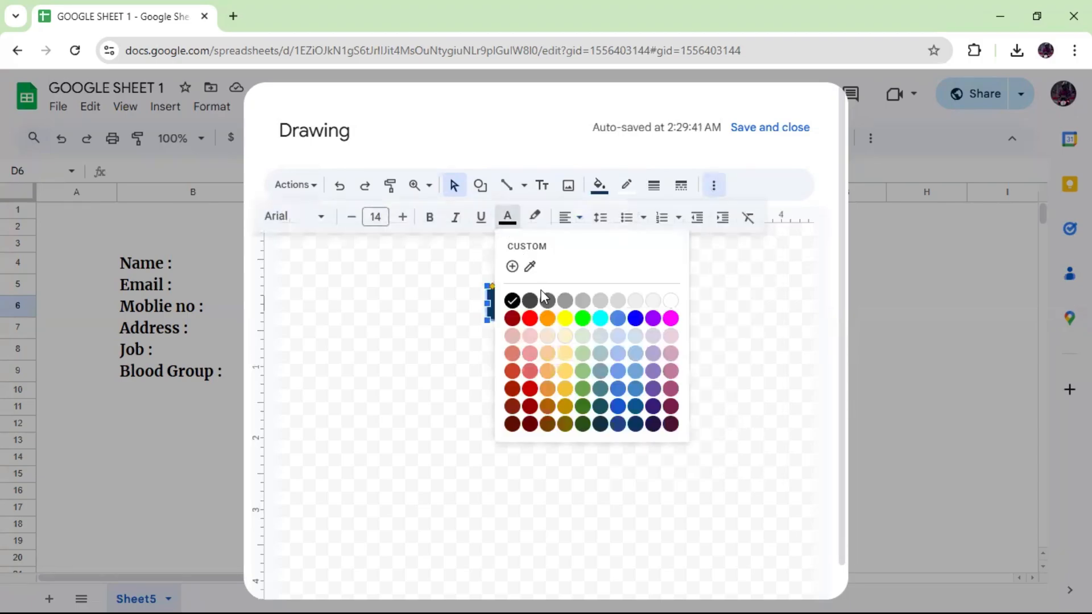
{"action": "left_click", "coordinate": [675, 306]}
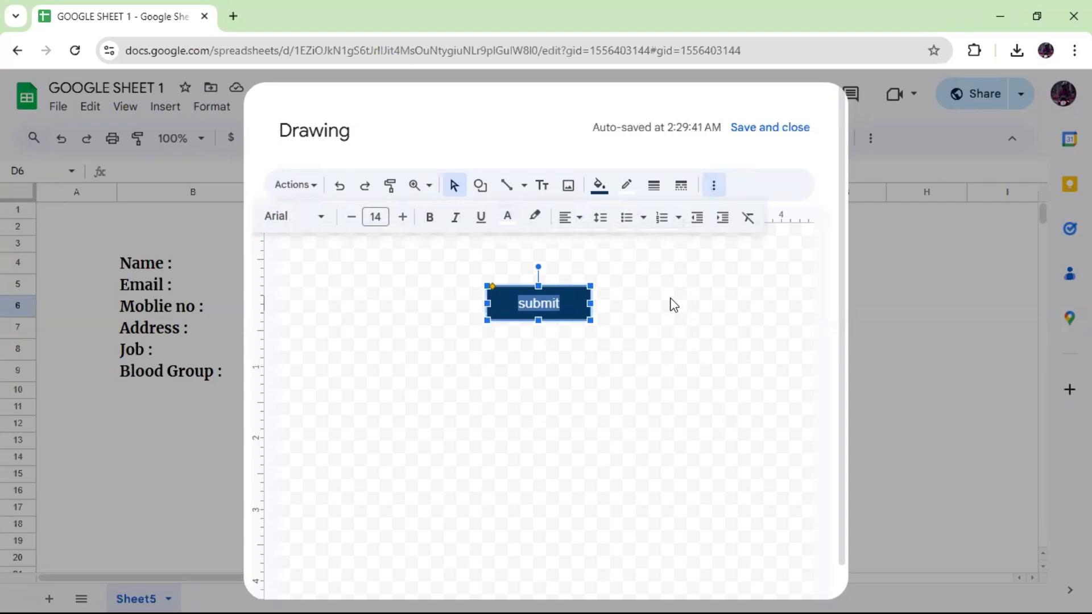
{"action": "left_click", "coordinate": [731, 302]}
Enlarge the submit text, settling at size 28
{"action": "double_click", "coordinate": [539, 301]}
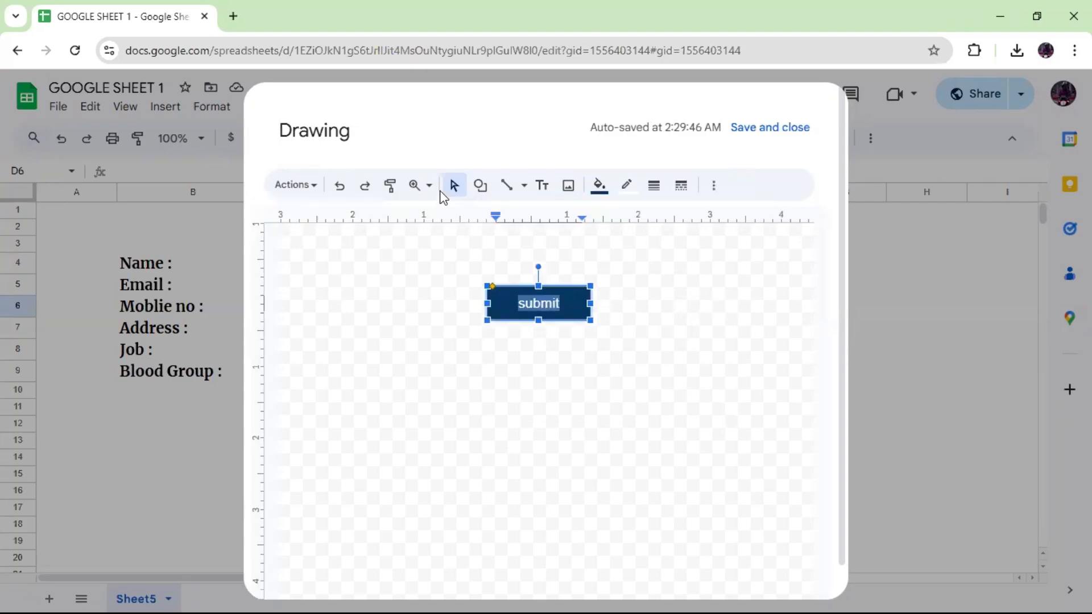
{"action": "left_click", "coordinate": [713, 186]}
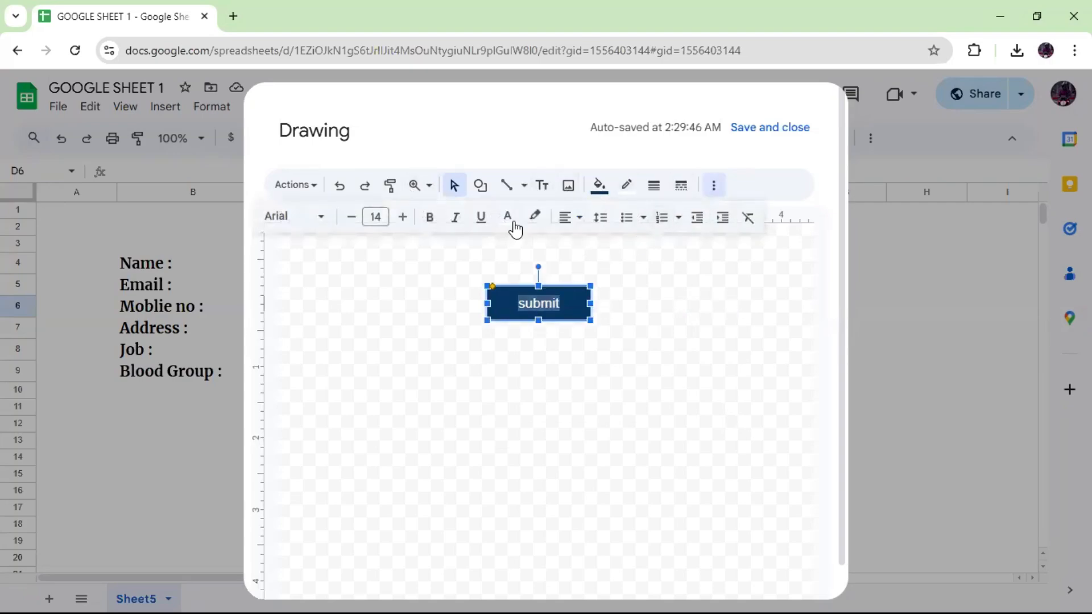
{"action": "left_click", "coordinate": [404, 220]}
{"action": "left_click", "coordinate": [404, 220]}
{"action": "left_click", "coordinate": [404, 221]}
{"action": "left_click", "coordinate": [405, 220]}
{"action": "left_click", "coordinate": [405, 220]}
{"action": "left_click", "coordinate": [405, 220]}
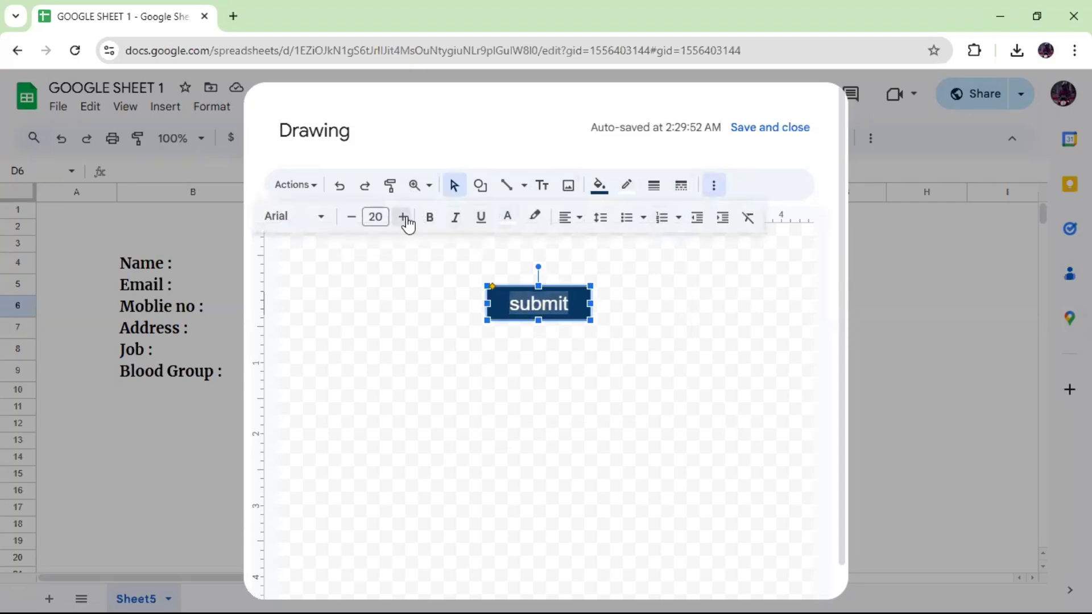
{"action": "left_click", "coordinate": [406, 220]}
{"action": "left_click", "coordinate": [406, 221]}
{"action": "left_click", "coordinate": [403, 217]}
{"action": "left_click", "coordinate": [403, 217]}
{"action": "left_click", "coordinate": [403, 218]}
{"action": "left_click", "coordinate": [404, 217]}
{"action": "left_click", "coordinate": [403, 217]}
{"action": "left_click", "coordinate": [403, 217]}
{"action": "left_click", "coordinate": [403, 217]}
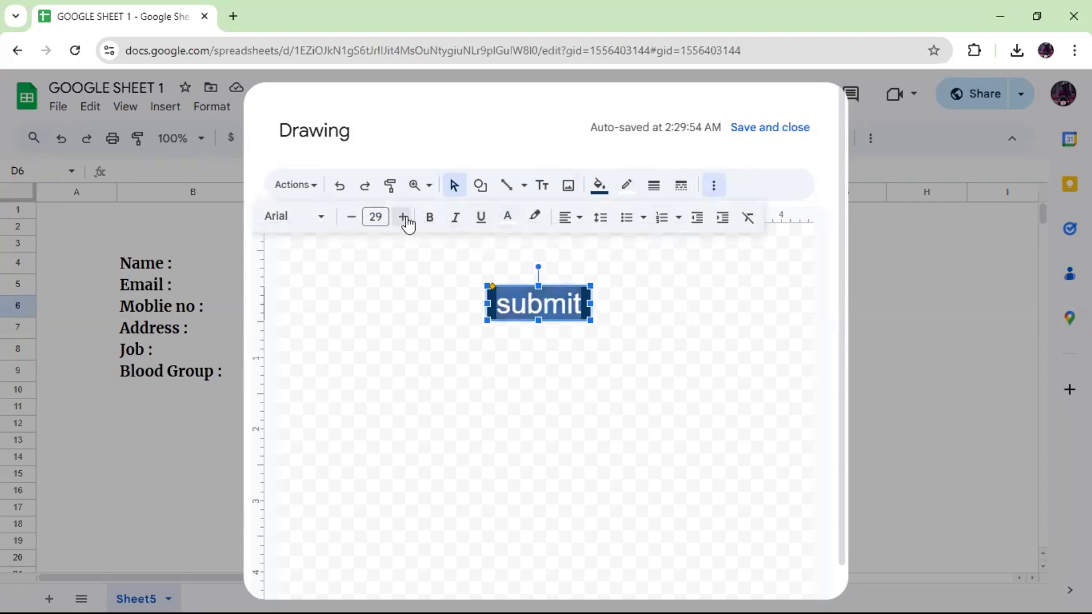
{"action": "left_click", "coordinate": [349, 221]}
Set the submit text to Lexend, size 24, bold, so it fits the box
{"action": "left_click", "coordinate": [312, 219]}
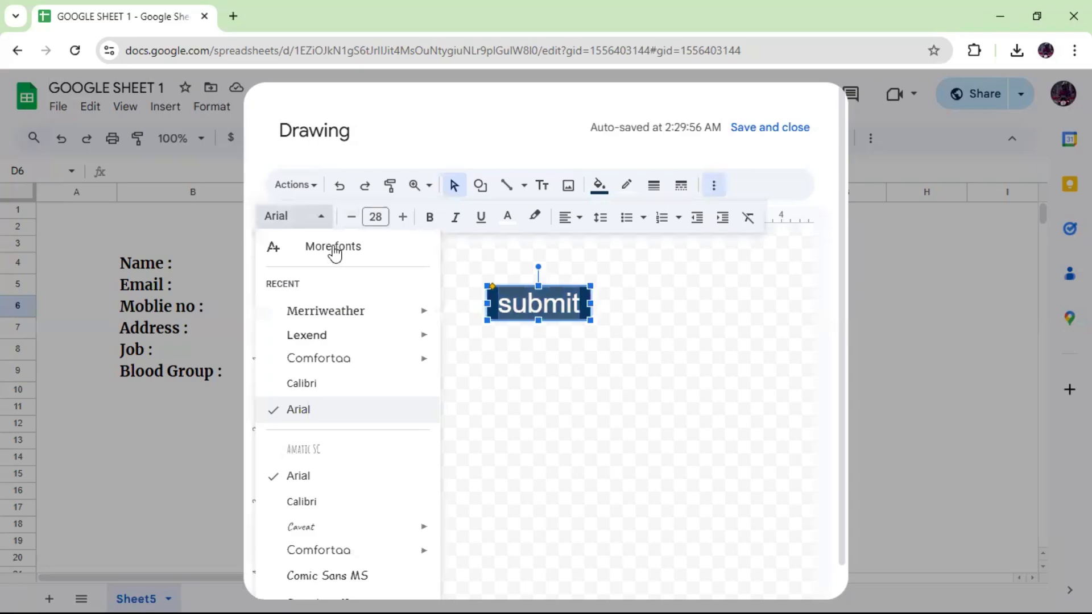
{"action": "left_click", "coordinate": [321, 340]}
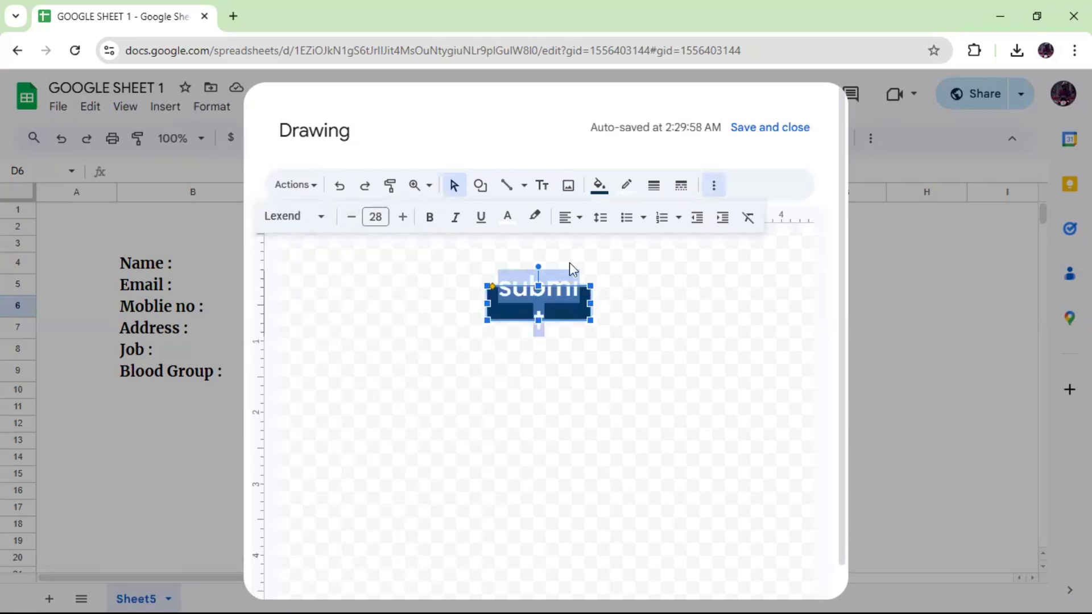
{"action": "left_click", "coordinate": [537, 310]}
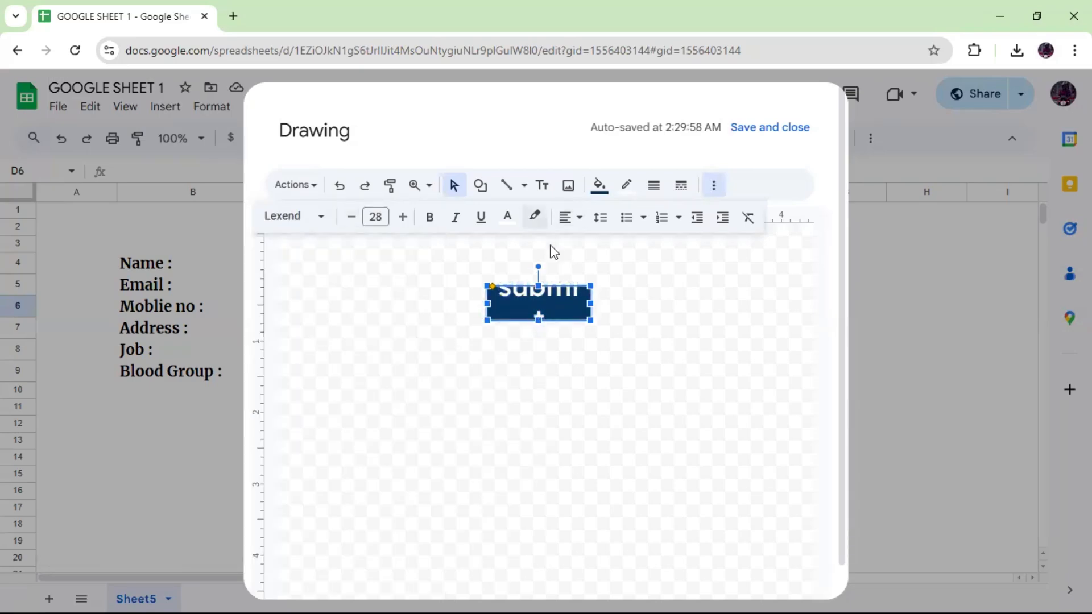
{"action": "left_click_drag", "start_coordinate": [568, 309], "coordinate": [487, 284]}
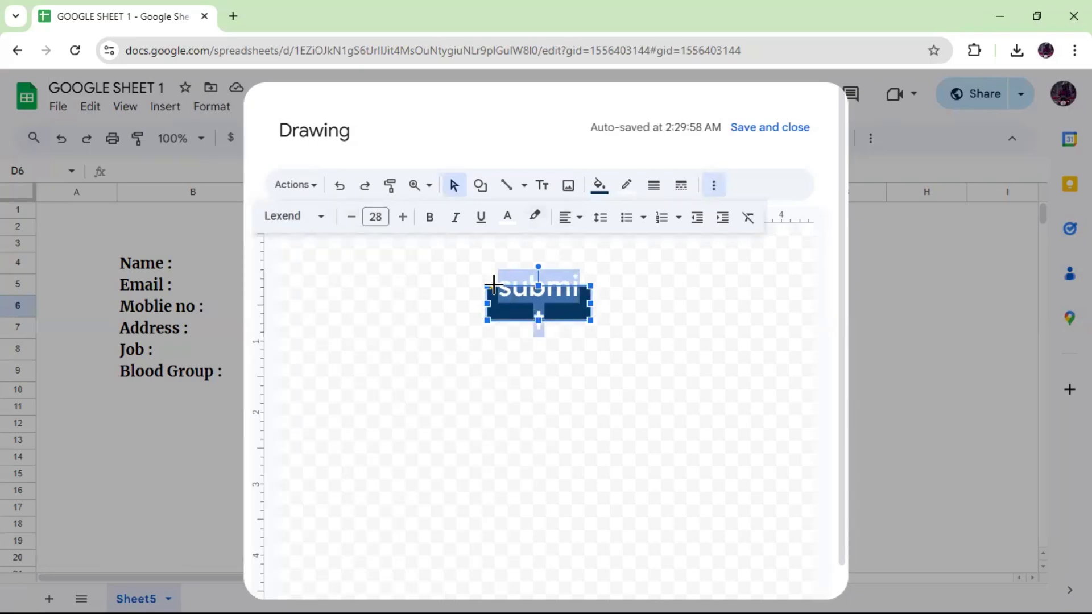
{"action": "left_click", "coordinate": [353, 217]}
{"action": "left_click", "coordinate": [352, 217]}
{"action": "left_click", "coordinate": [353, 217]}
{"action": "left_click", "coordinate": [352, 217]}
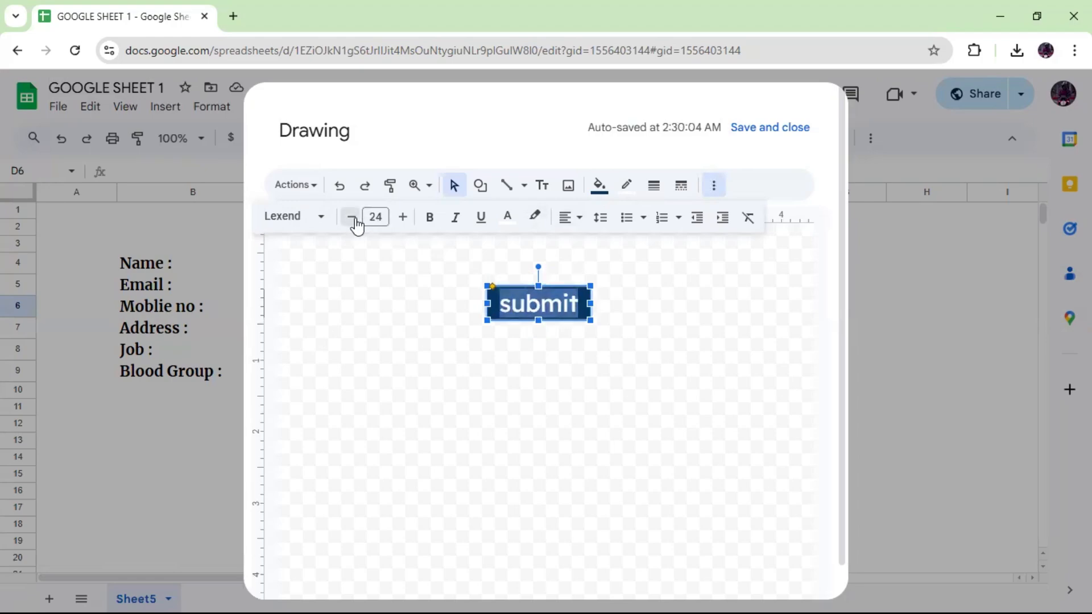
{"action": "left_click", "coordinate": [429, 218]}
{"action": "left_click", "coordinate": [726, 297]}
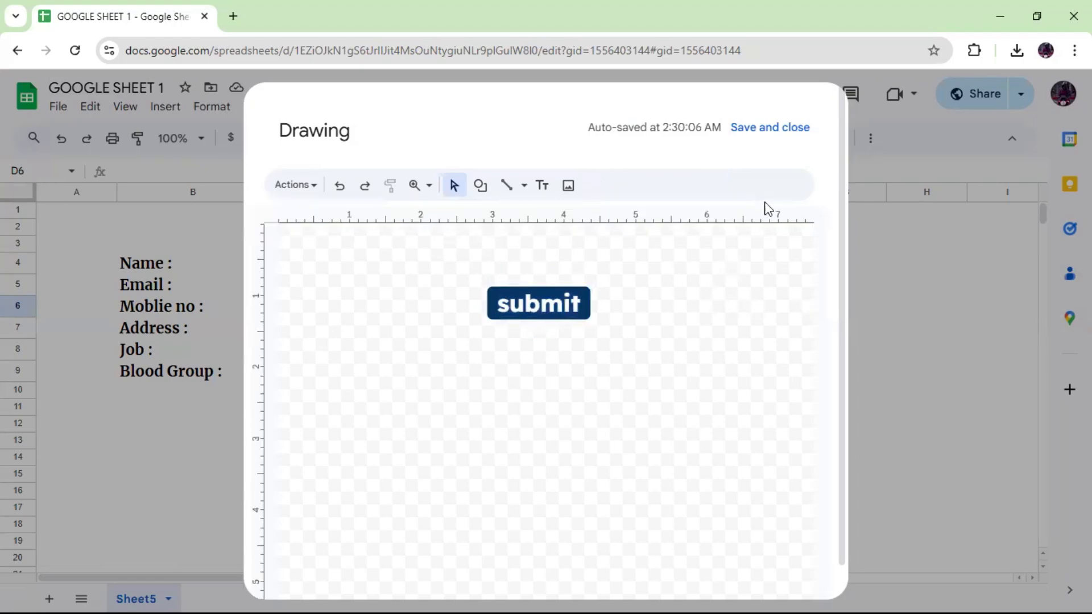
Save the drawing and position the submit button just below the grey entry boxes
{"action": "left_click", "coordinate": [795, 128]}
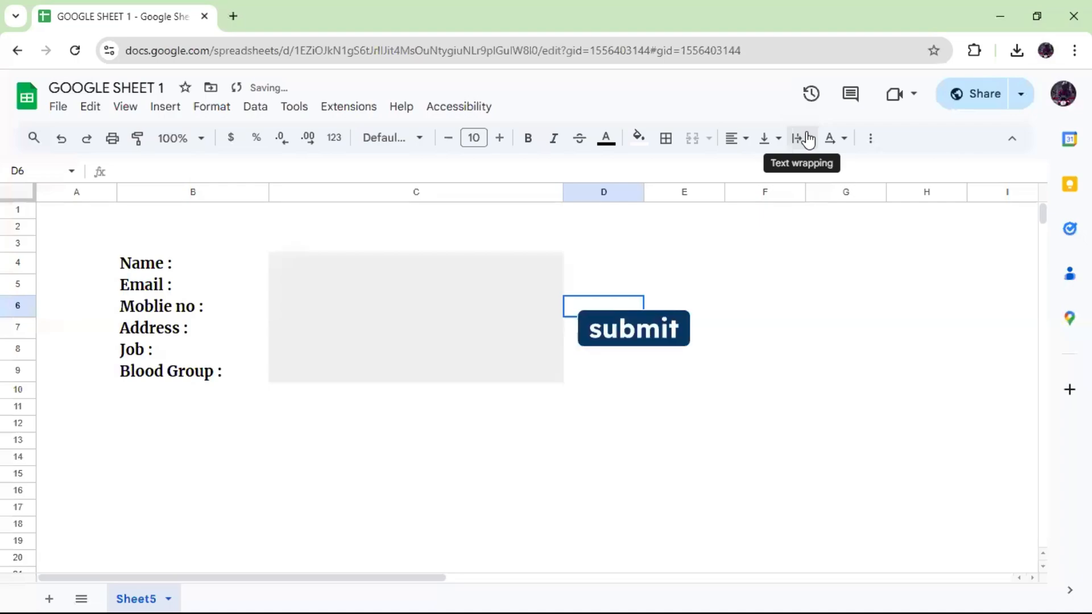
{"action": "left_click", "coordinate": [675, 316]}
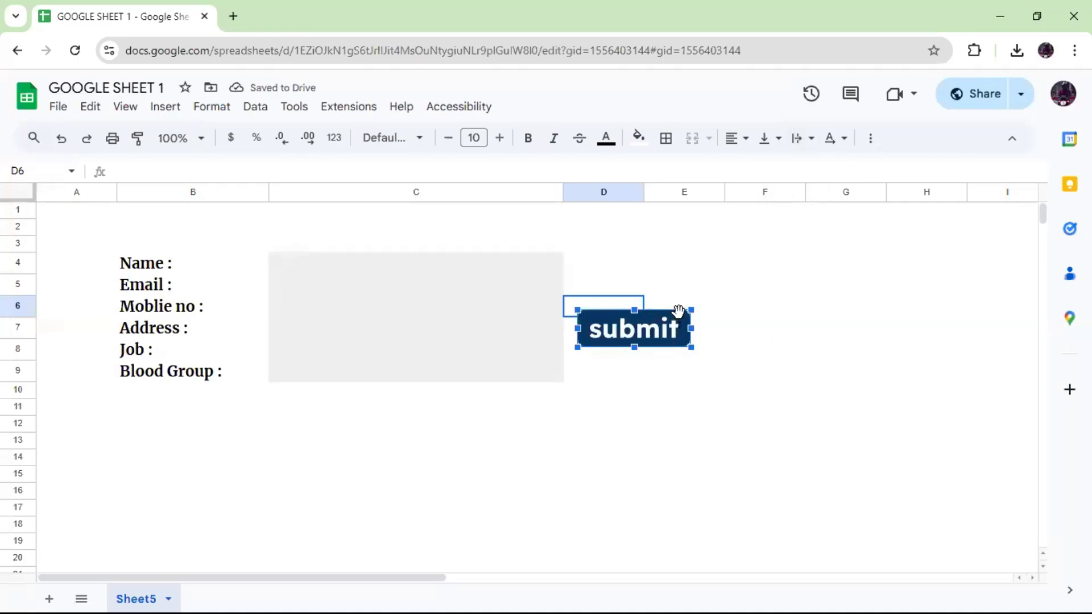
{"action": "left_click", "coordinate": [678, 320]}
{"action": "mouse_move", "coordinate": [667, 309]}
{"action": "left_mouse_down"}
{"action": "mouse_move", "coordinate": [638, 383]}
{"action": "mouse_move", "coordinate": [545, 400]}
{"action": "mouse_move", "coordinate": [568, 436]}
{"action": "mouse_move", "coordinate": [549, 431]}
{"action": "mouse_move", "coordinate": [532, 401]}
{"action": "left_mouse_up"}
{"action": "left_click", "coordinate": [651, 411]}
{"action": "left_click", "coordinate": [517, 402]}
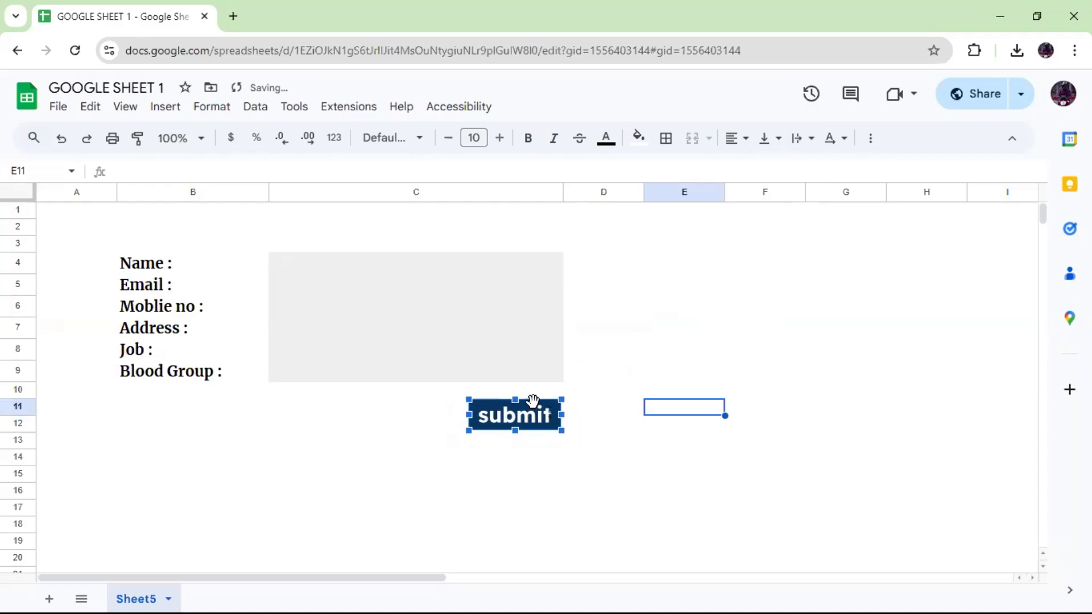
{"action": "left_click", "coordinate": [696, 360]}
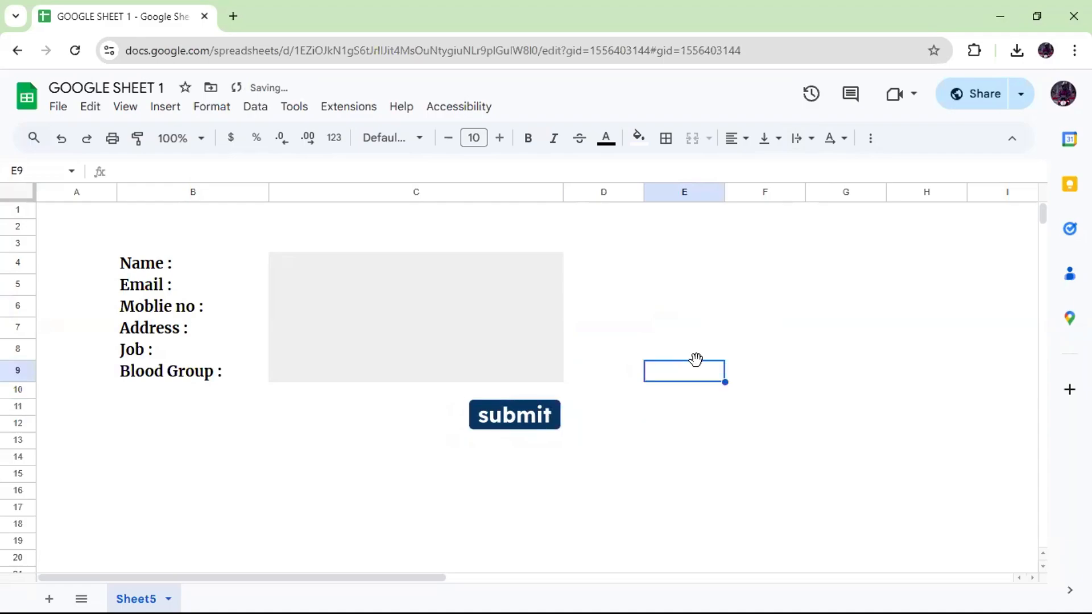
{"action": "left_click", "coordinate": [415, 269]}
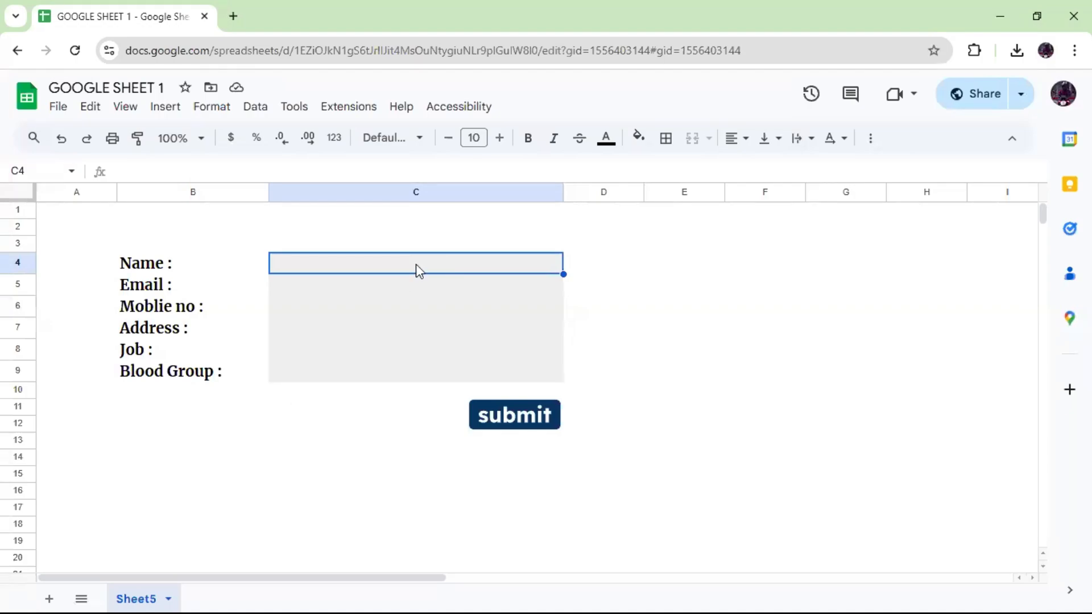
Enter a sample name, email address and mobile number in C4 to C6
{"action": "type", "text": "Muru"}
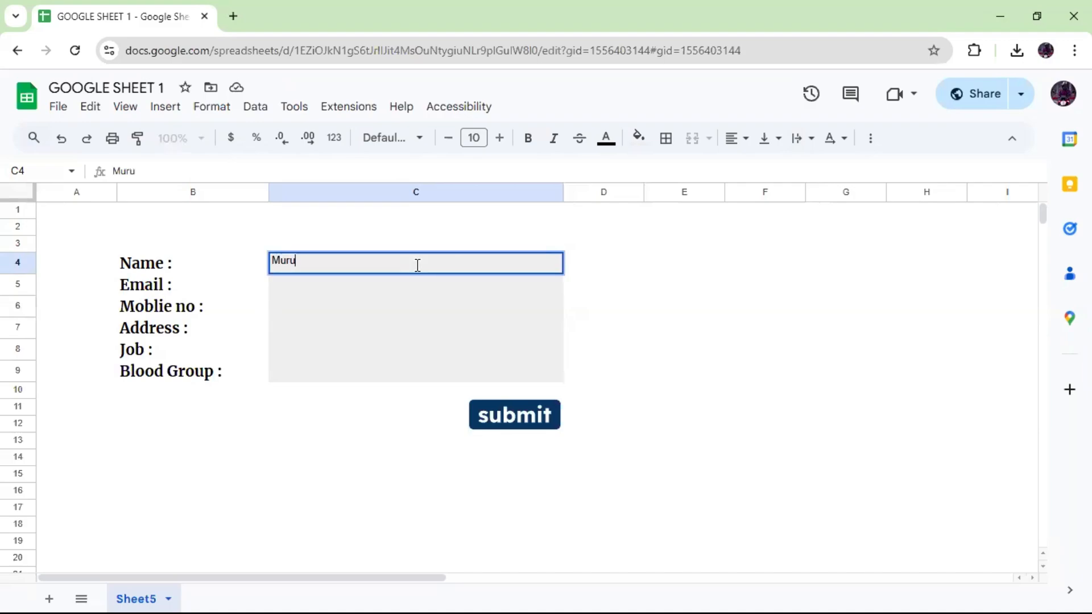
{"action": "type", "text": "ganantham"}
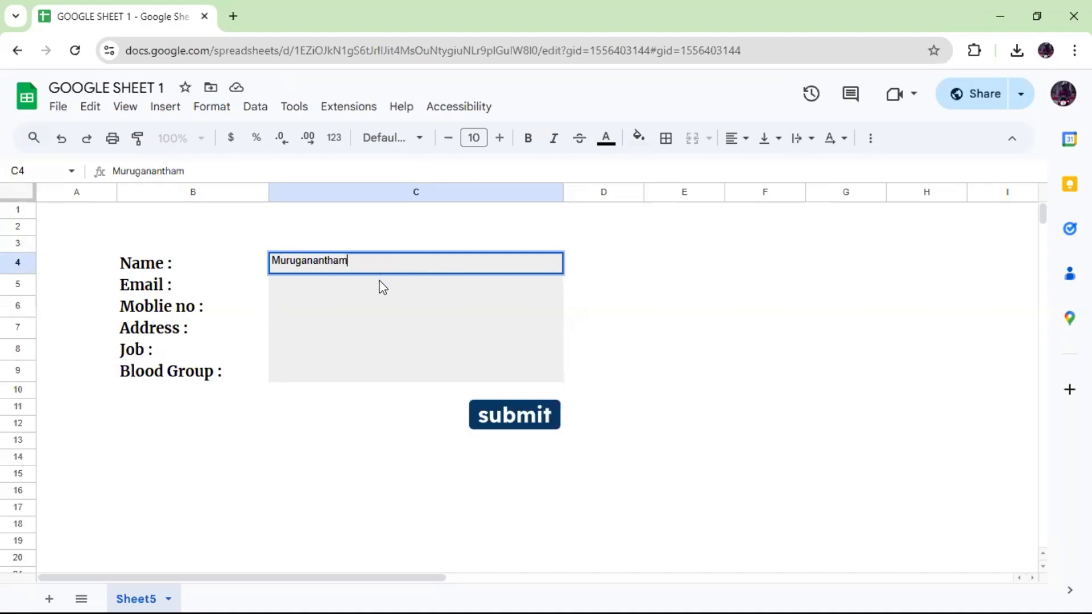
{"action": "key", "text": "Return"}
{"action": "type", "text": "Sa"}
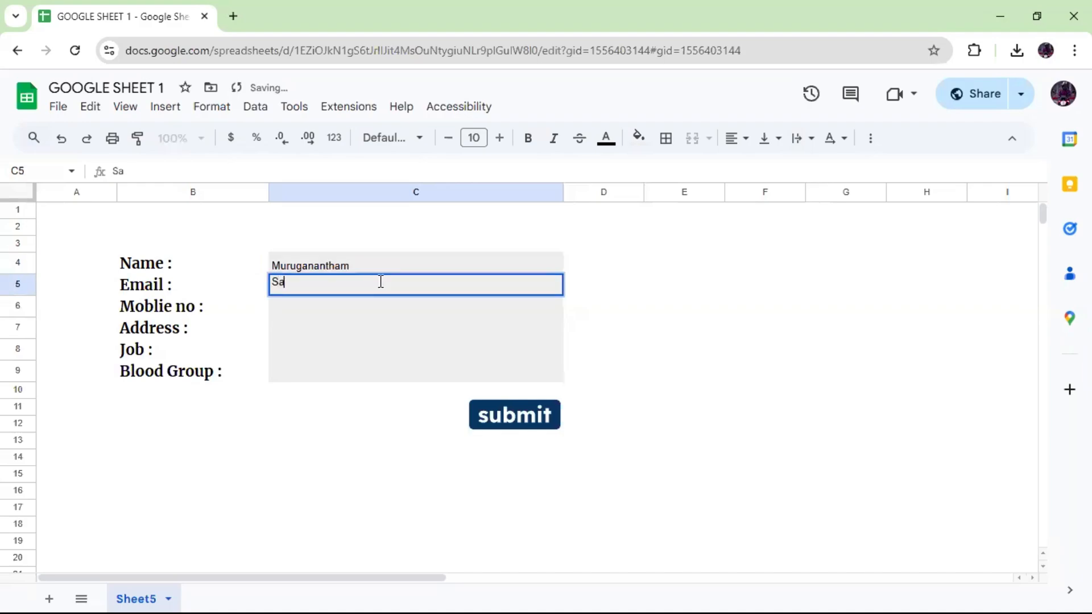
{"action": "type", "text": "mple"}
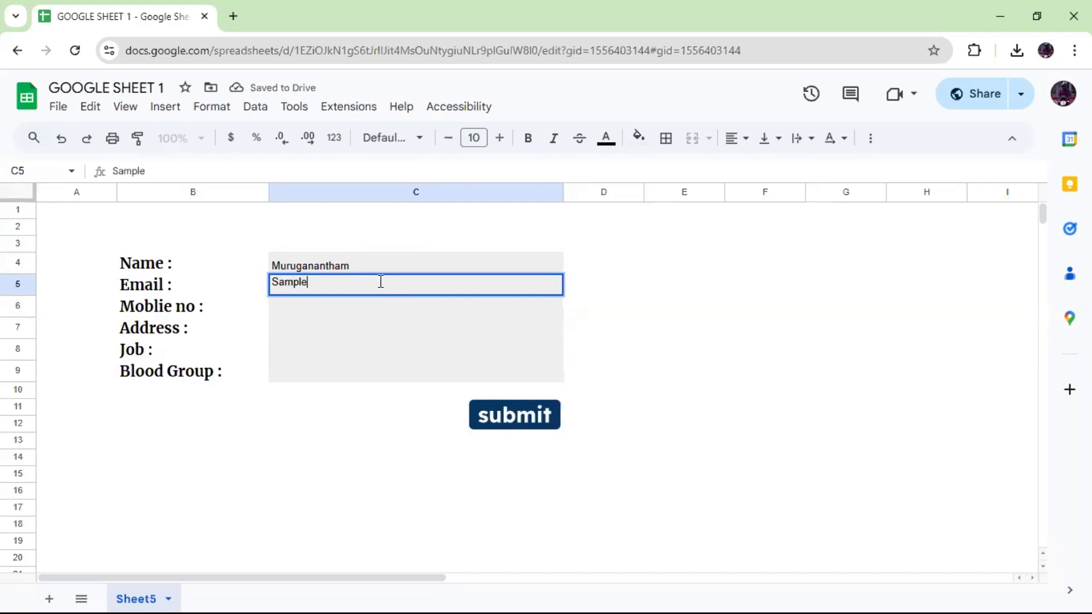
{"action": "type", "text": "@m"}
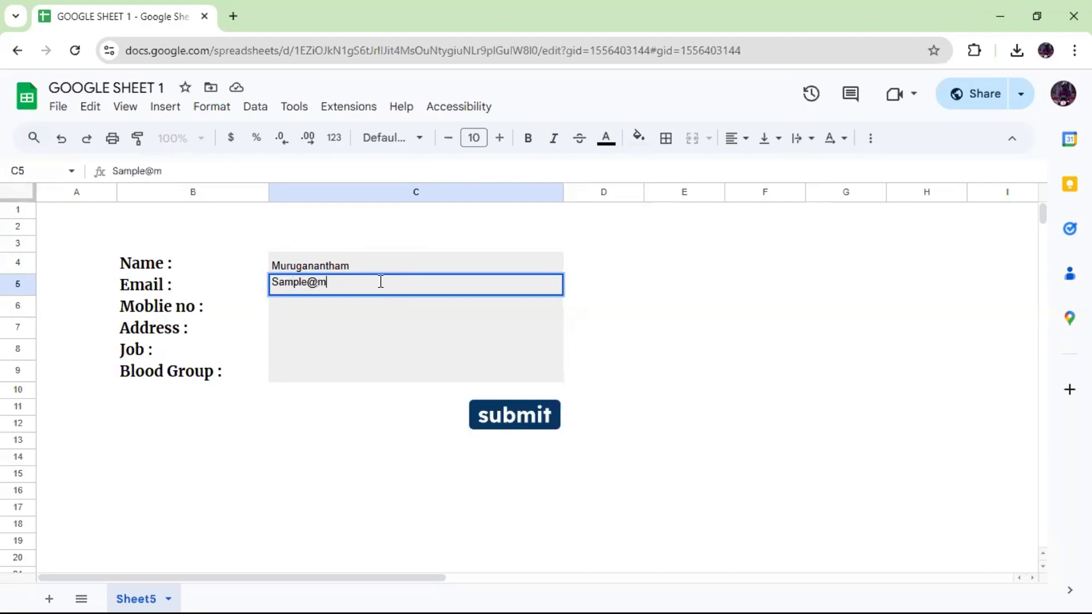
{"action": "type", "text": "ail.com"}
{"action": "left_click", "coordinate": [377, 305]}
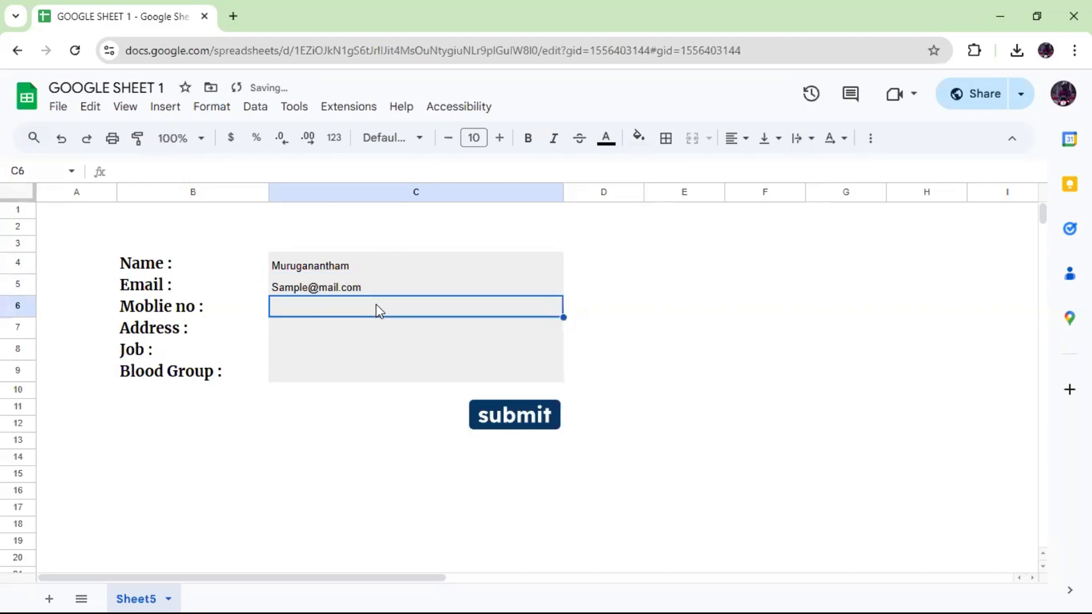
{"action": "type", "text": "1234"}
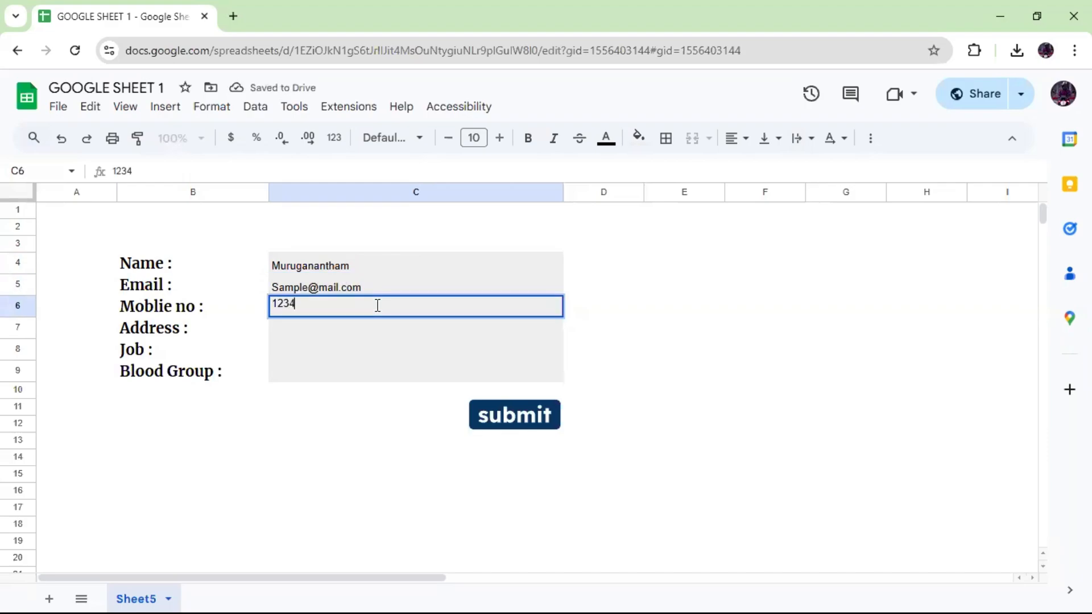
{"action": "type", "text": "567890"}
{"action": "left_click", "coordinate": [307, 326]}
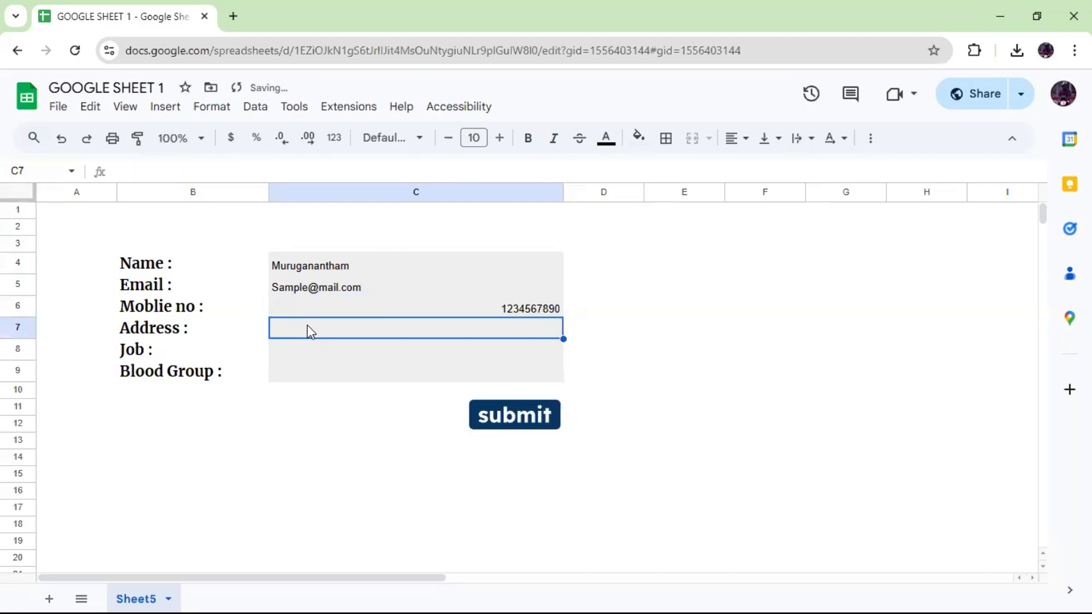
Enter the sample address, Developer as the job, and begin A+ for blood group
{"action": "type", "text": "C"}
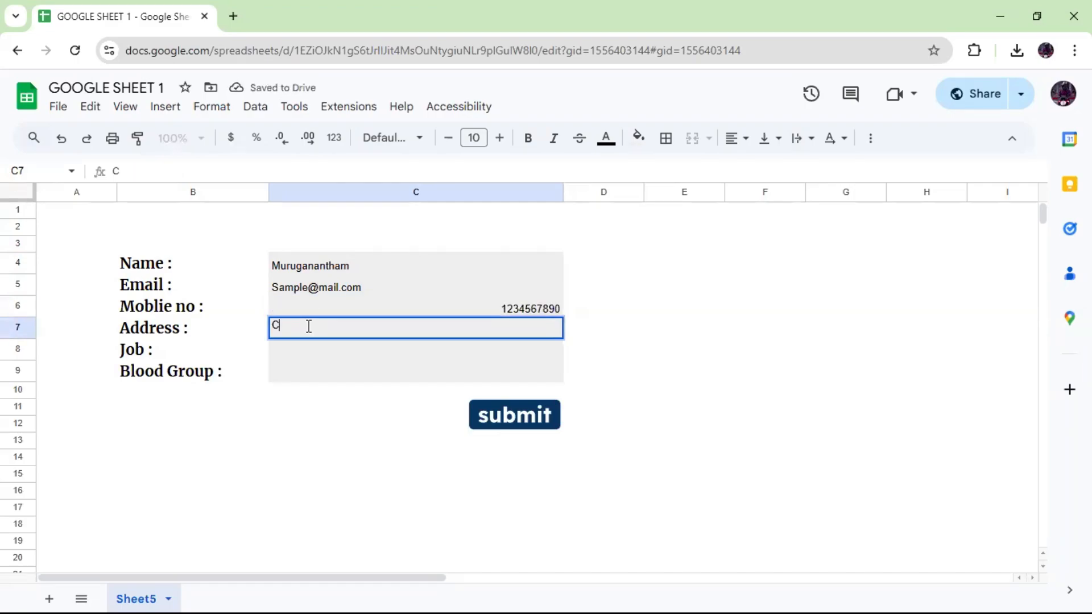
{"action": "type", "text": "hennai"}
{"action": "left_click", "coordinate": [317, 346]}
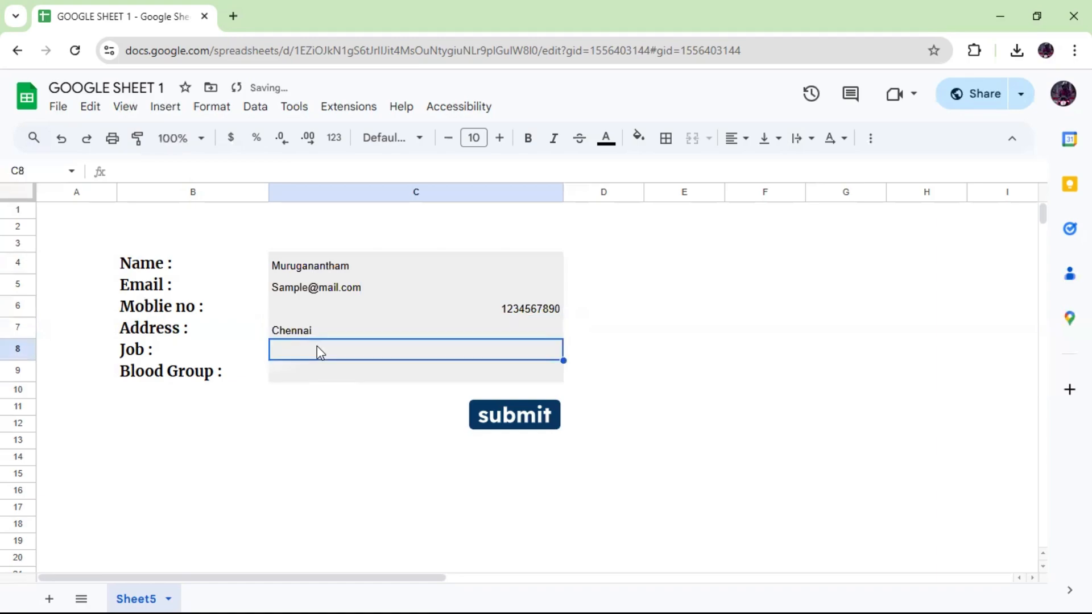
{"action": "type", "text": "Dele"}
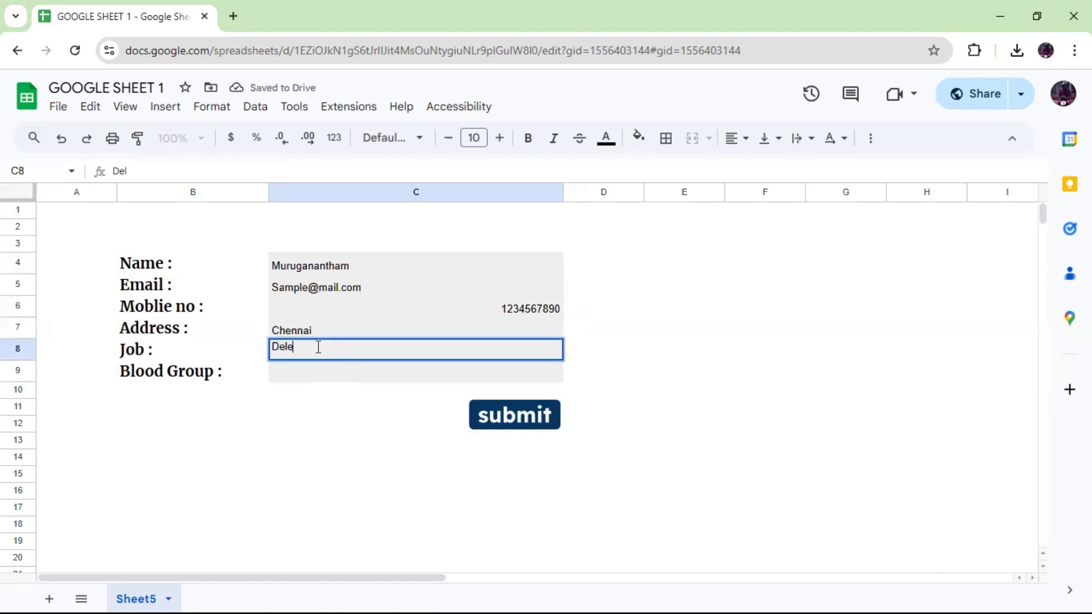
{"action": "key", "text": "BackSpace"}
{"action": "key", "text": "BackSpace"}
{"action": "type", "text": "velo"}
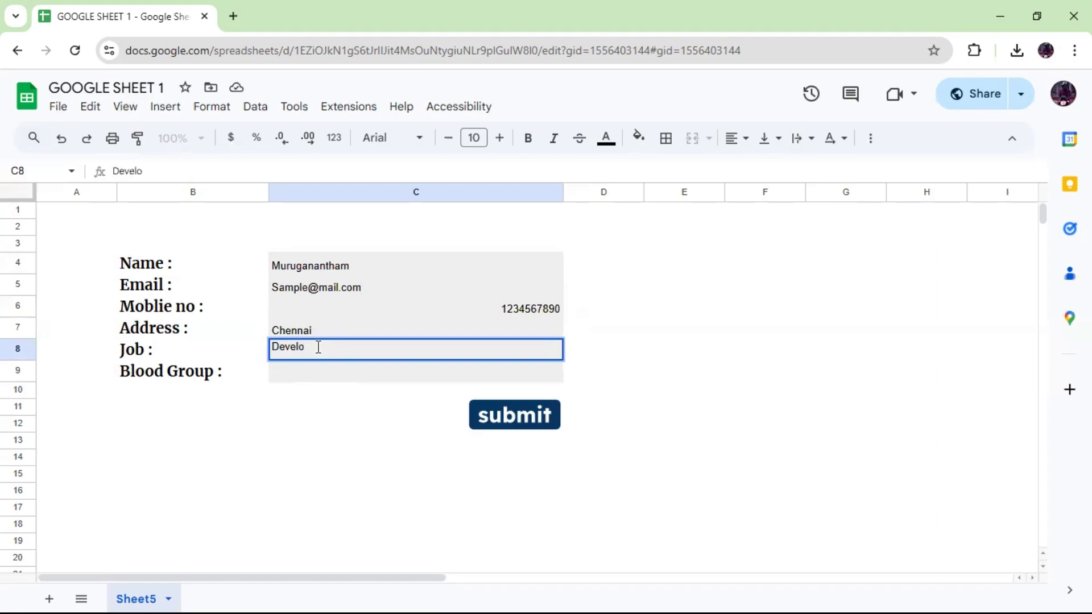
{"action": "type", "text": "per"}
{"action": "left_click", "coordinate": [313, 373]}
{"action": "type", "text": "A+"}
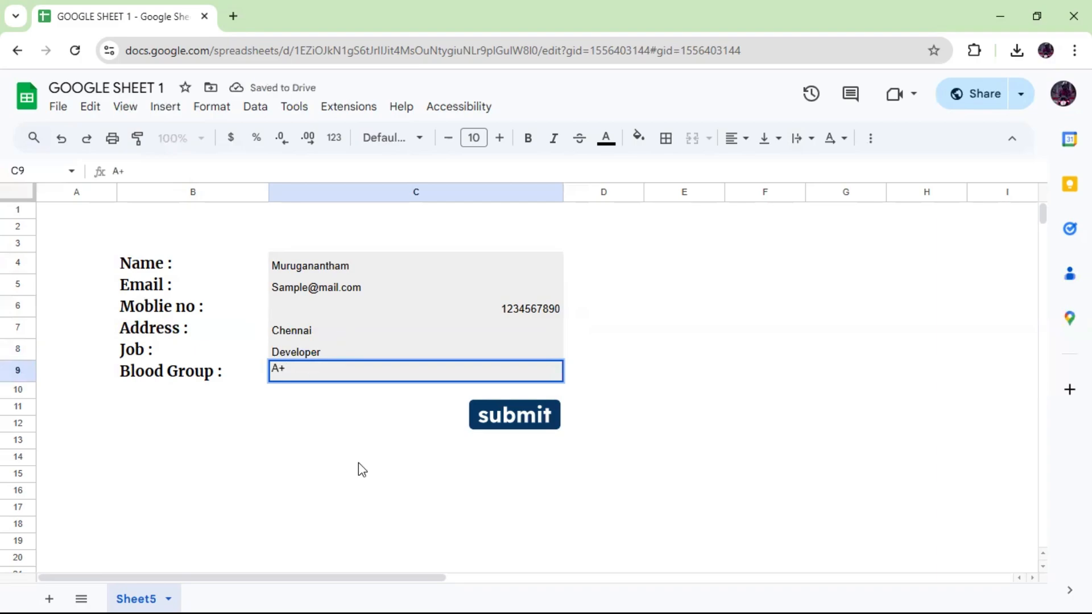
Format the form values in C4:C9 as bold Comfortaa, size 12, left-aligned
{"action": "left_click_drag", "start_coordinate": [446, 268], "coordinate": [439, 373]}
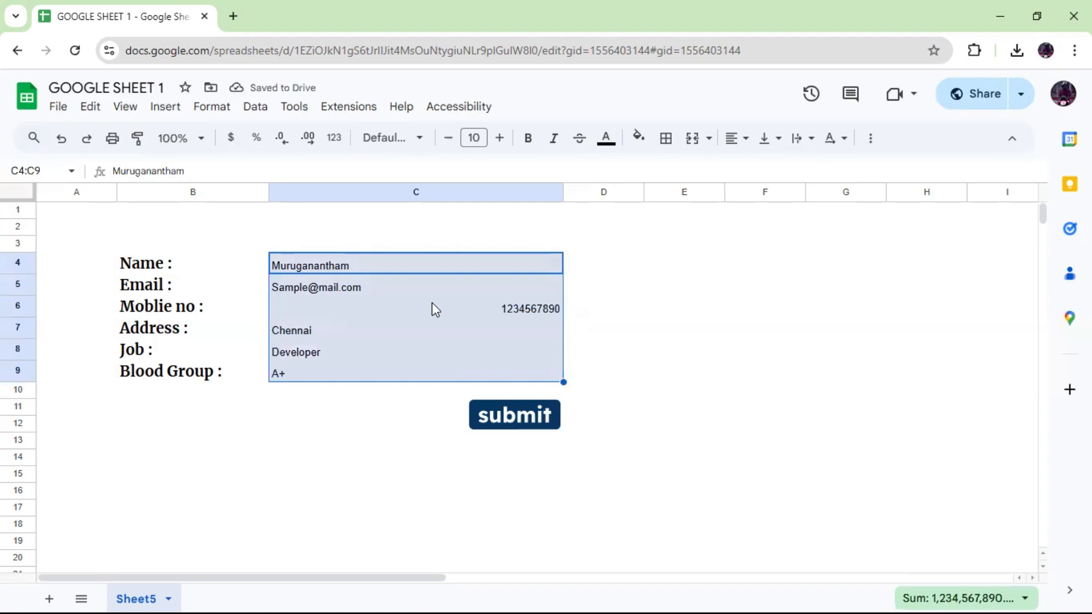
{"action": "left_click", "coordinate": [411, 143]}
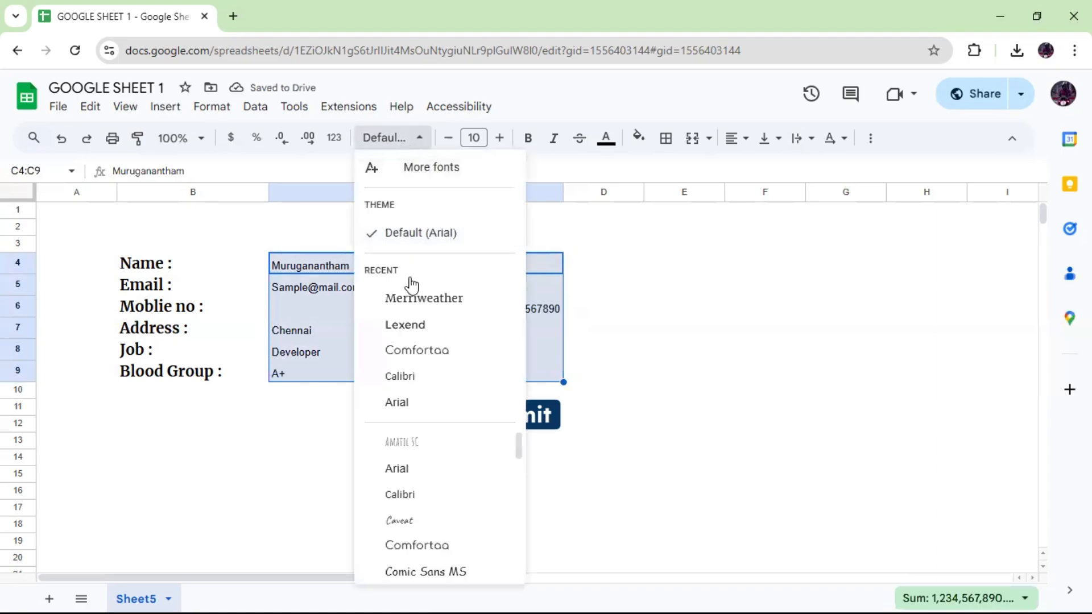
{"action": "left_click", "coordinate": [400, 348]}
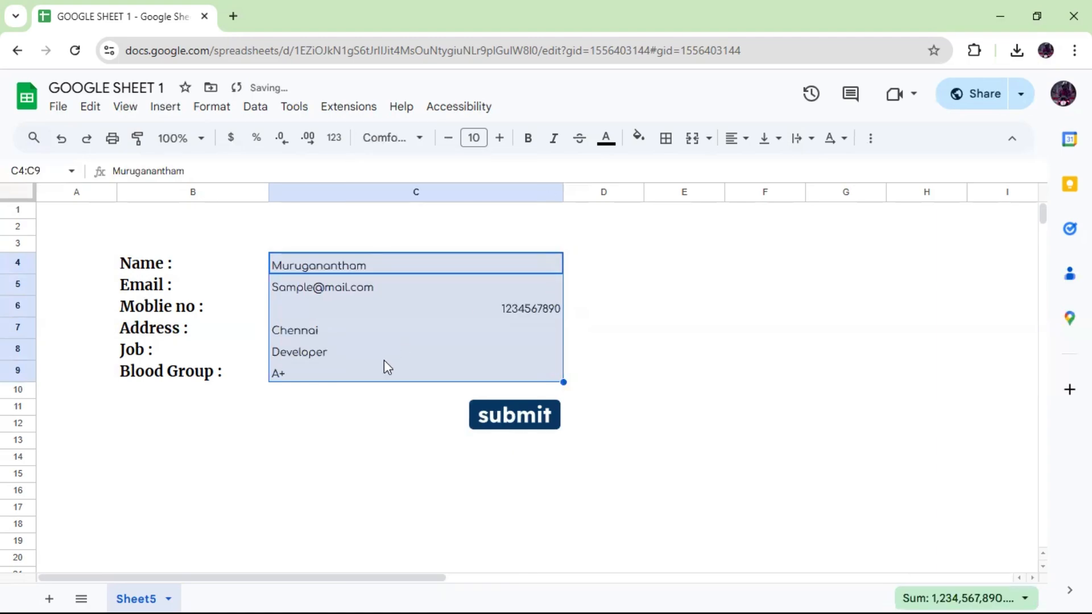
{"action": "left_click", "coordinate": [527, 141]}
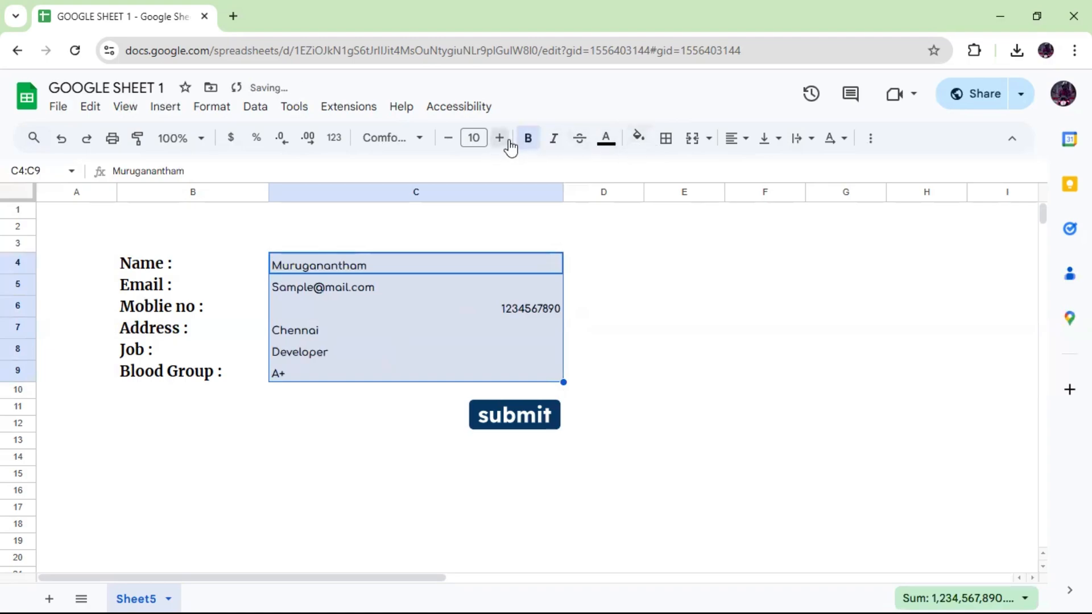
{"action": "left_click", "coordinate": [510, 147]}
{"action": "left_click", "coordinate": [510, 146]}
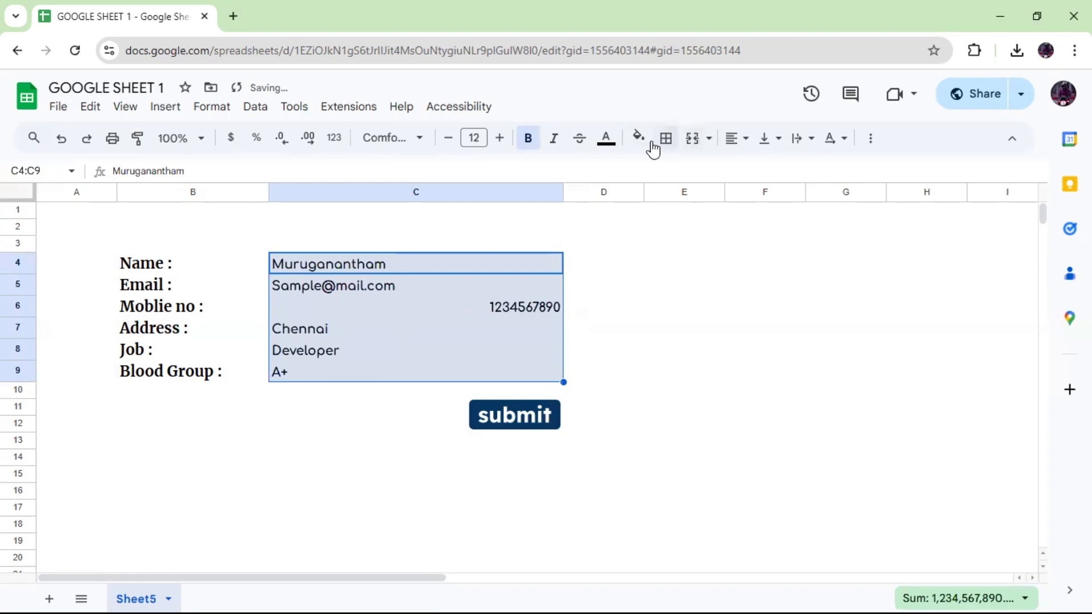
{"action": "left_click", "coordinate": [744, 149]}
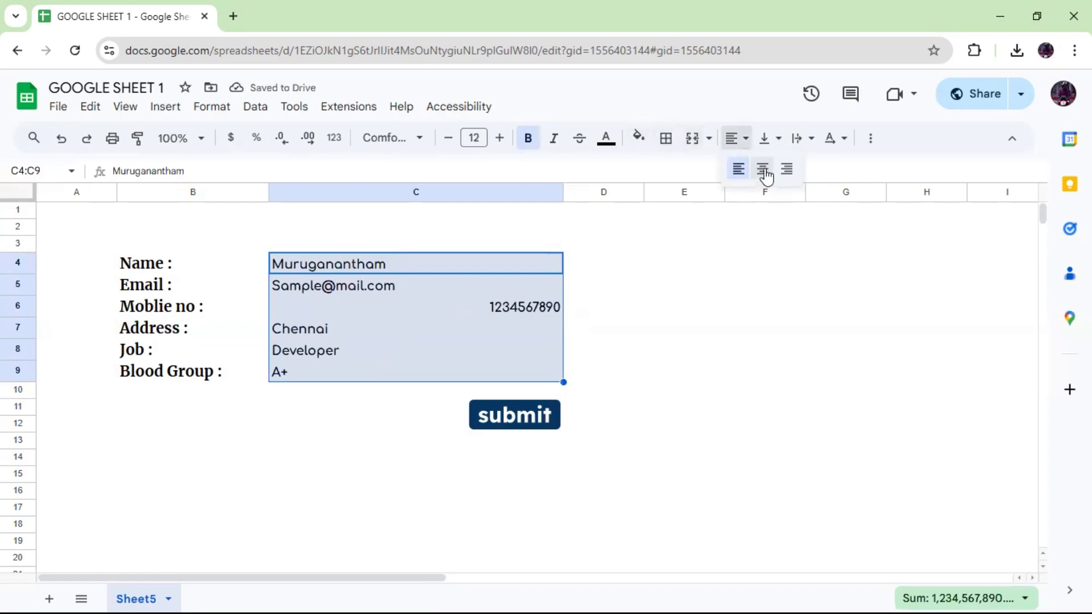
{"action": "left_click", "coordinate": [762, 168]}
{"action": "left_click", "coordinate": [745, 149]}
Add a new blank sheet and name it 'Database'
{"action": "left_click", "coordinate": [737, 168]}
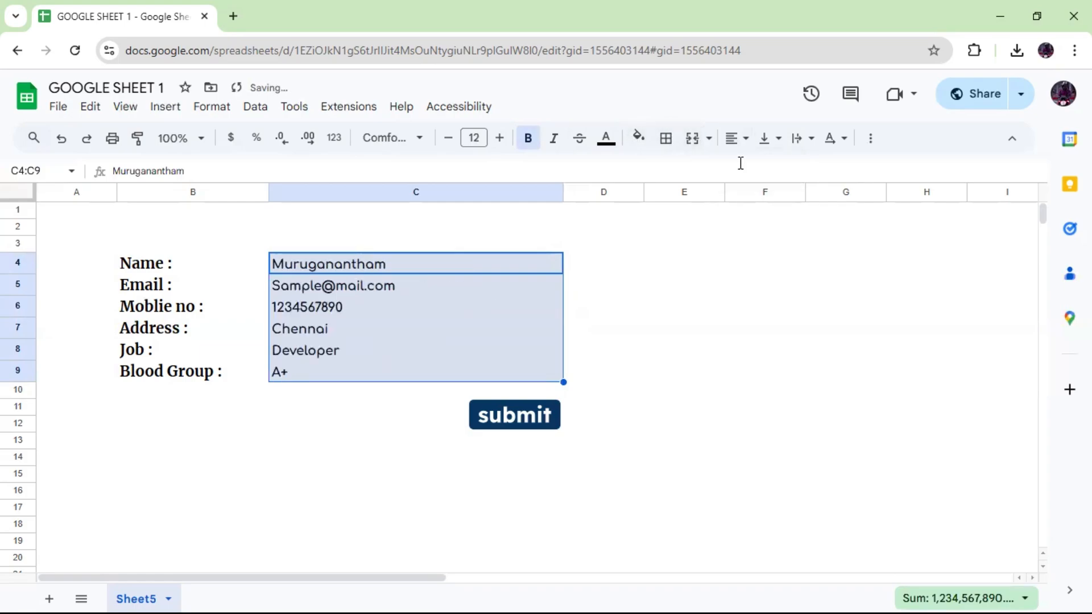
{"action": "left_click", "coordinate": [671, 310]}
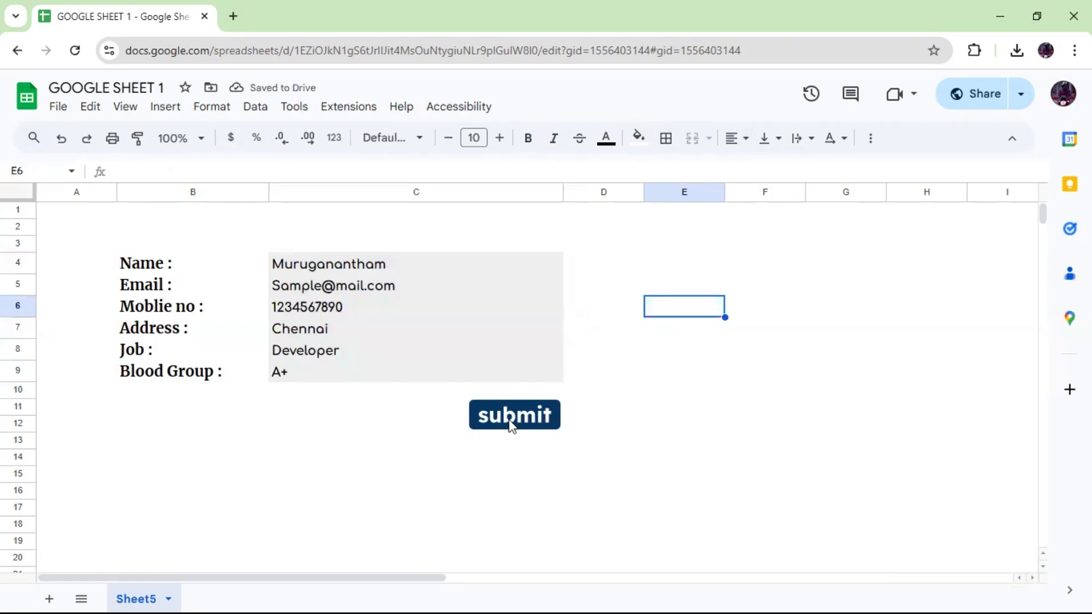
{"action": "left_click", "coordinate": [51, 598]}
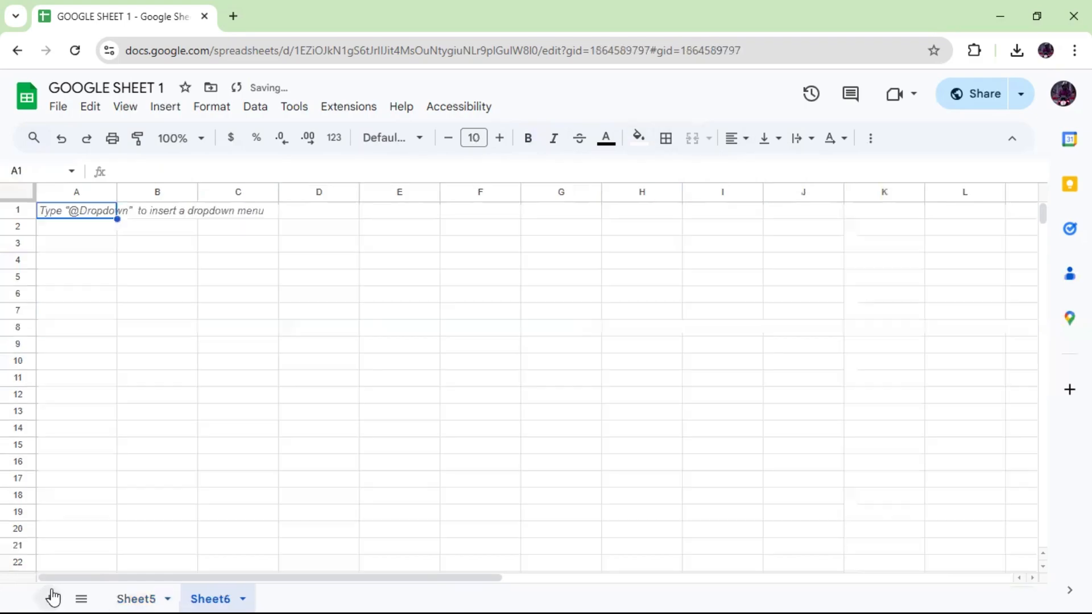
{"action": "left_click", "coordinate": [243, 598]}
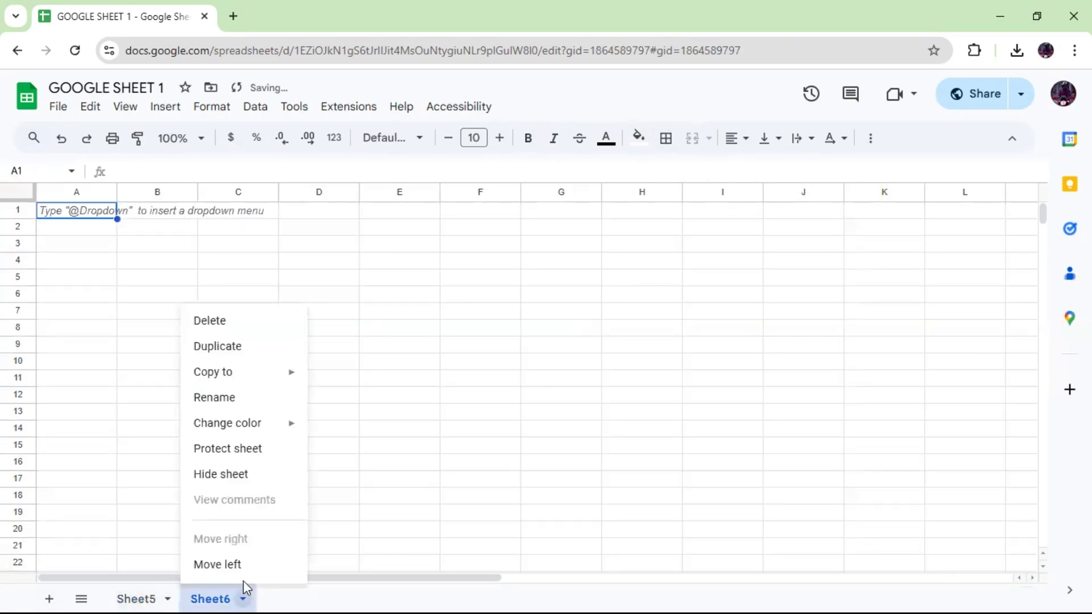
{"action": "left_click", "coordinate": [236, 398]}
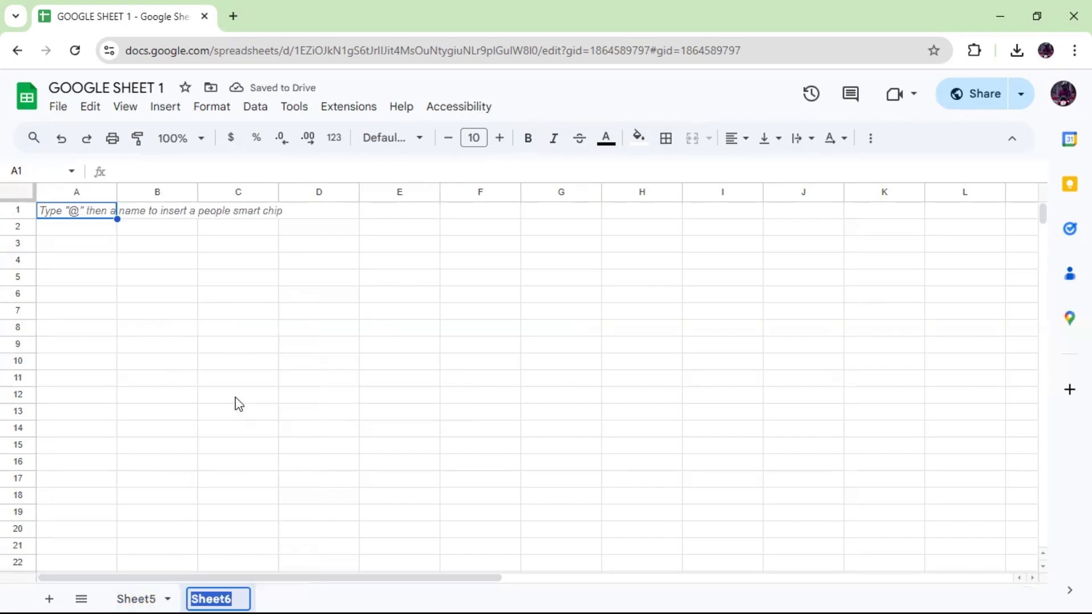
{"action": "type", "text": "Data"}
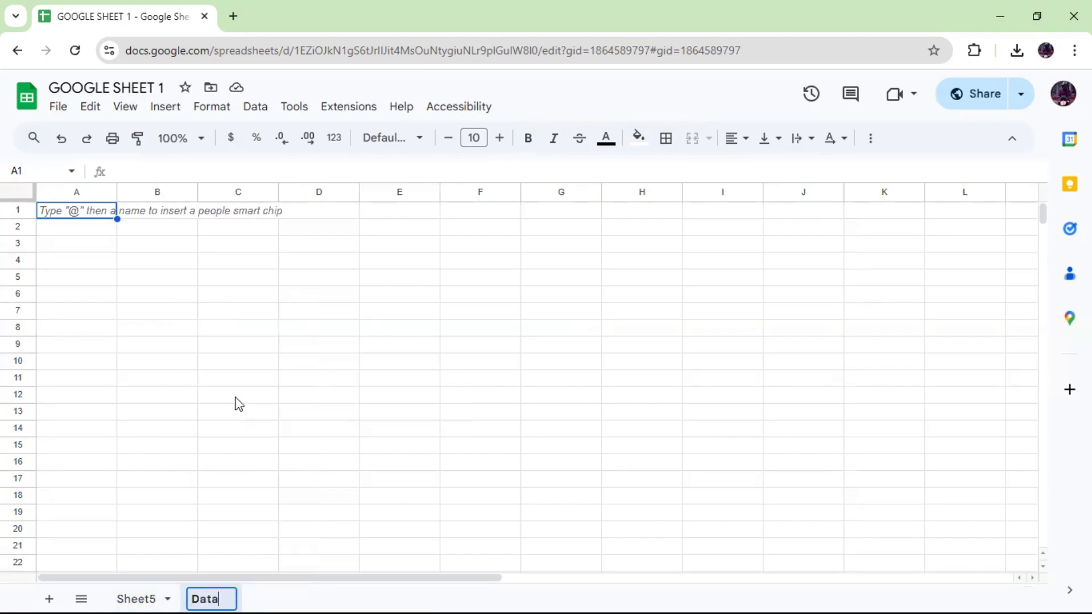
{"action": "type", "text": "base"}
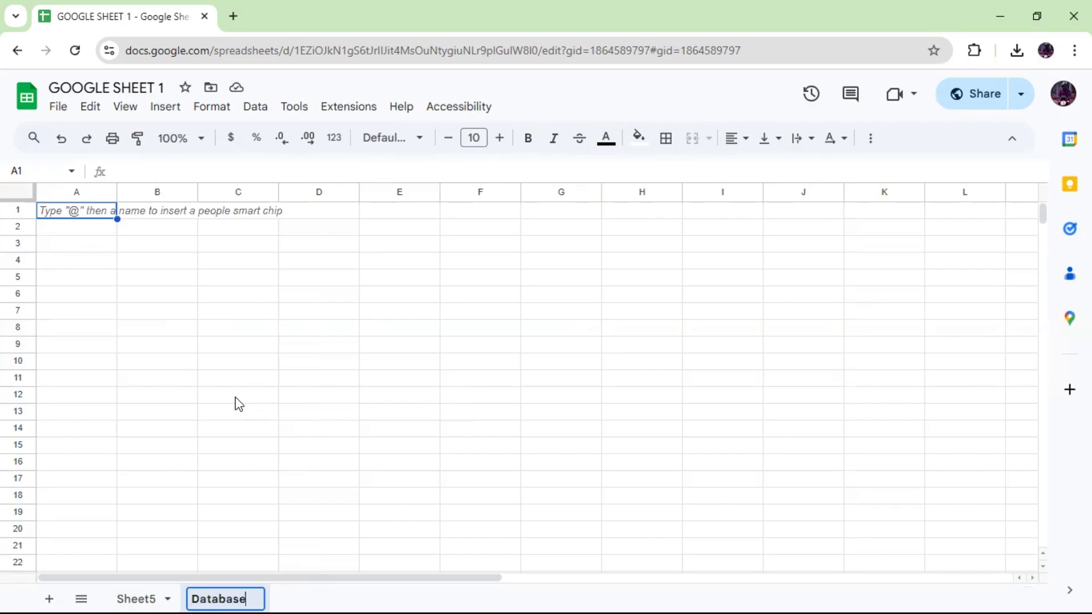
Rename the form's sheet from Sheet5 to 'Main Sheet'
{"action": "left_click", "coordinate": [167, 597]}
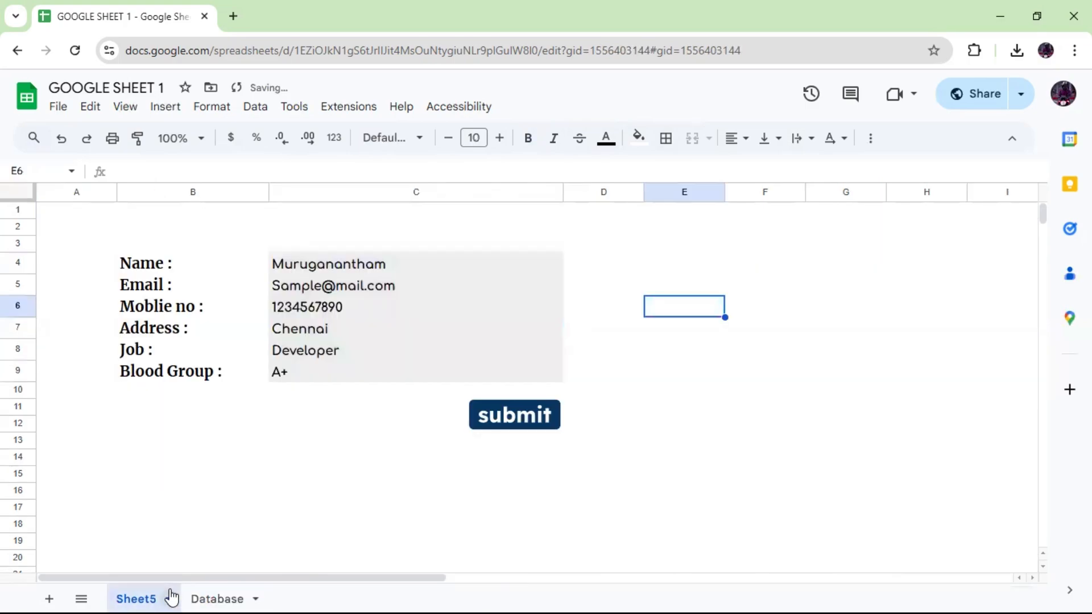
{"action": "left_click", "coordinate": [158, 398]}
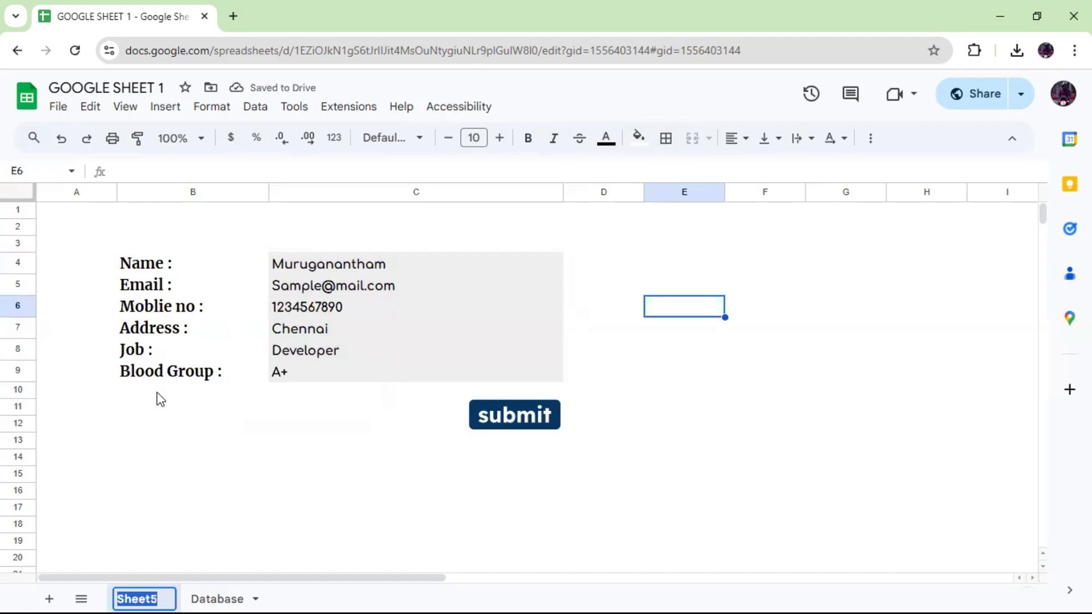
{"action": "type", "text": "i"}
{"action": "key", "text": "BackSpace"}
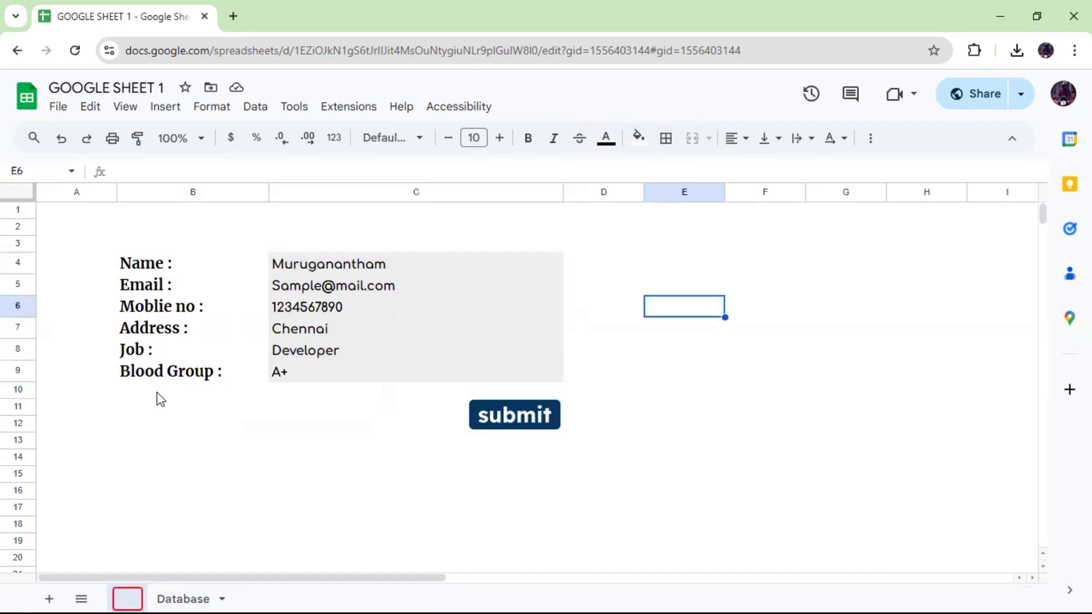
{"action": "type", "text": "Main"}
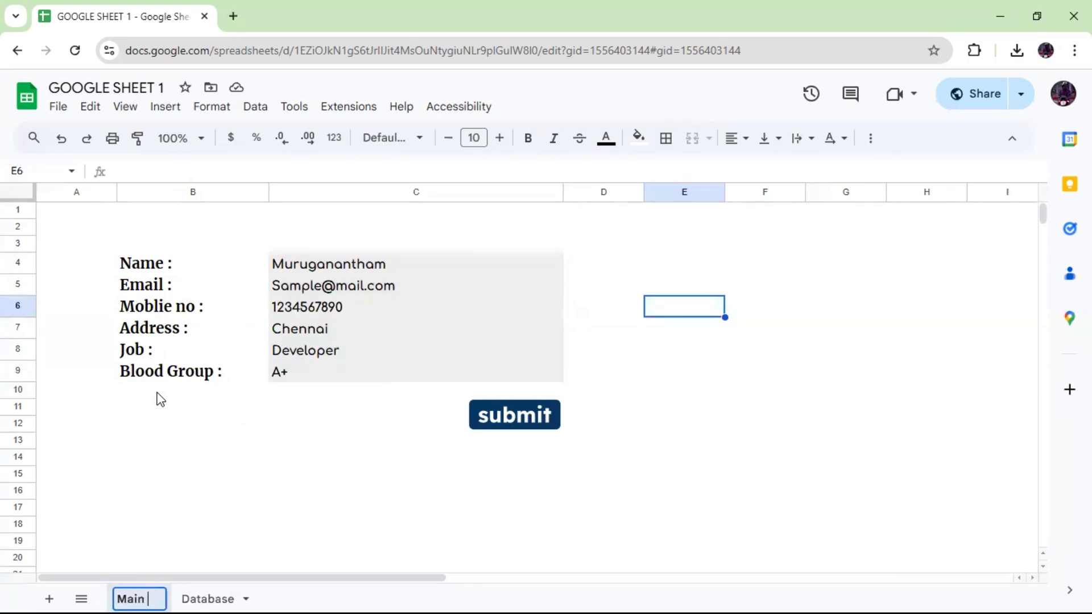
{"action": "type", "text": " Sheet"}
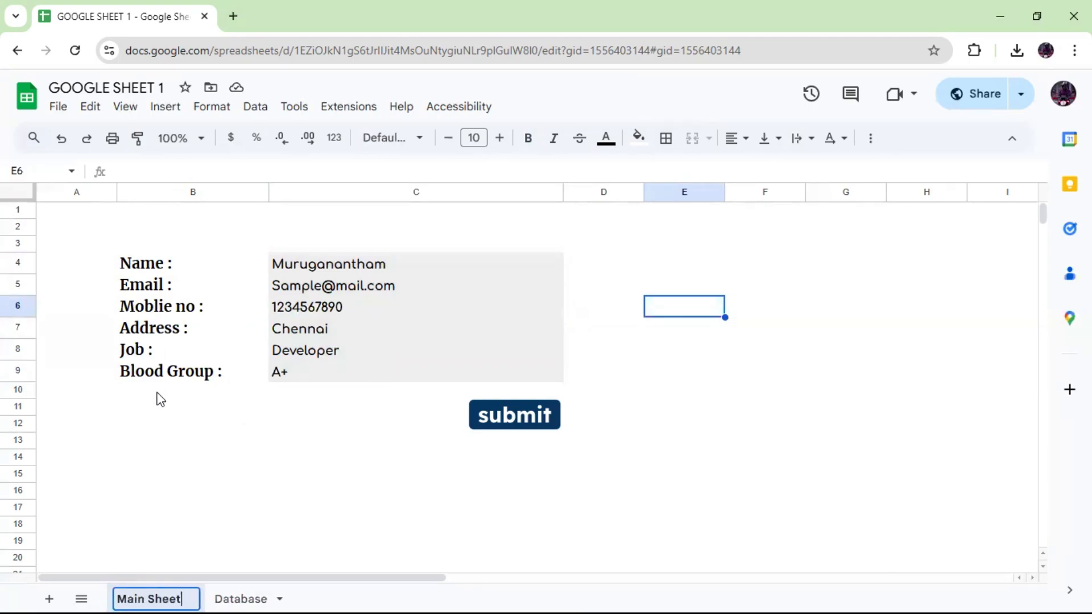
{"action": "left_click", "coordinate": [606, 430]}
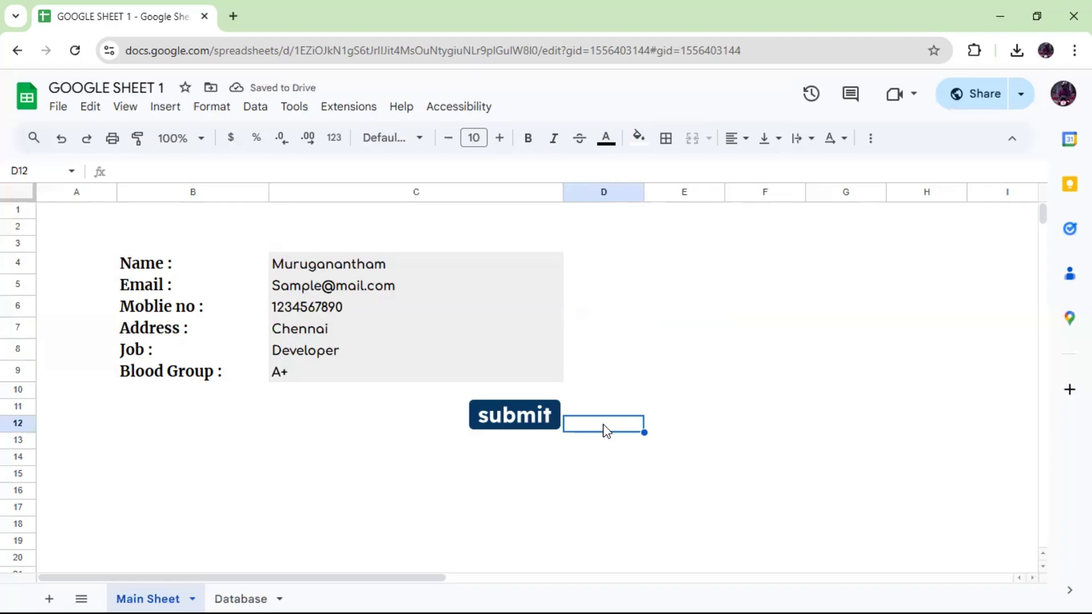
Start recording a new macro and copy the form values in C4:C9
{"action": "left_click", "coordinate": [349, 108]}
{"action": "mouse_move", "coordinate": [372, 160]}
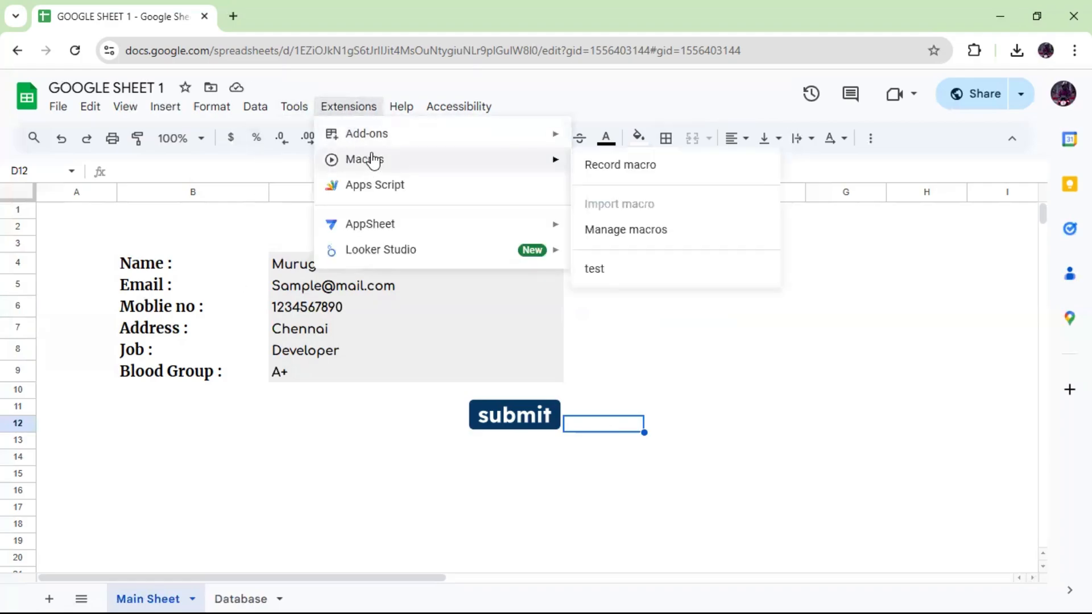
{"action": "left_click", "coordinate": [632, 165]}
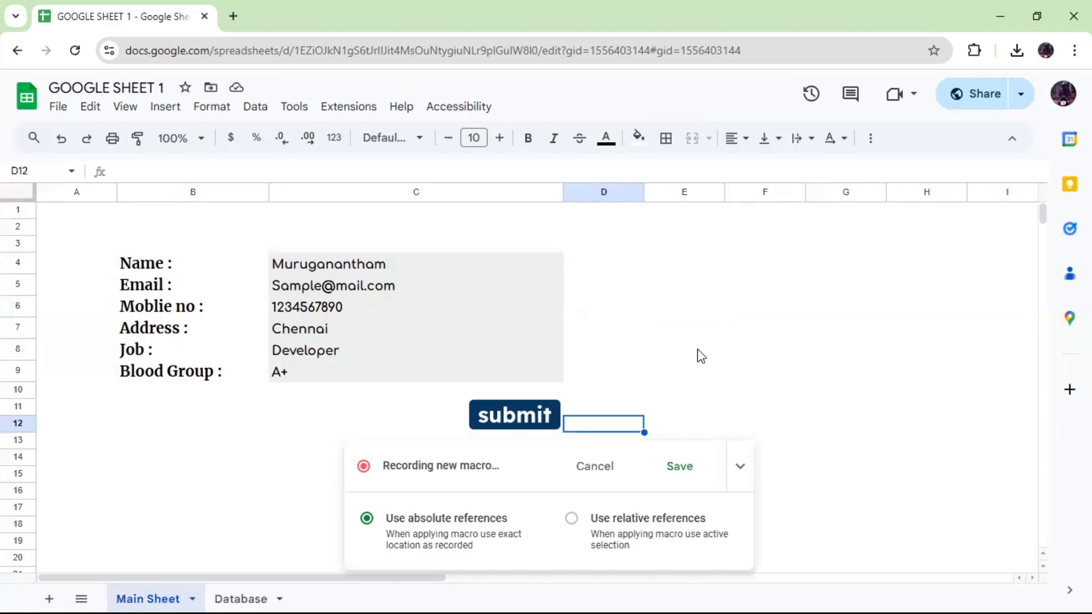
{"action": "left_click", "coordinate": [739, 466]}
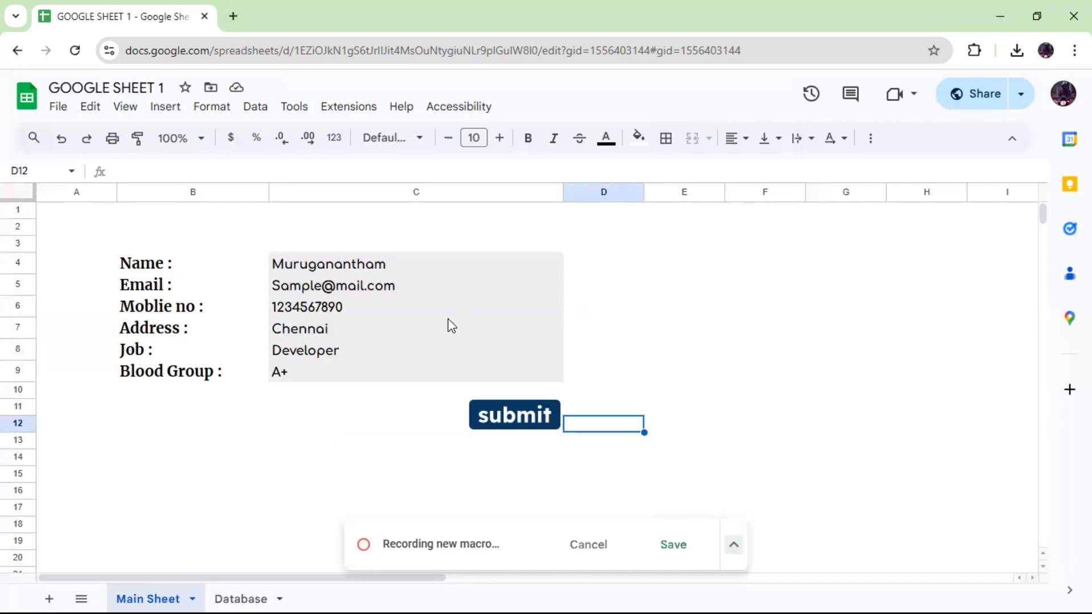
{"action": "left_click", "coordinate": [320, 266]}
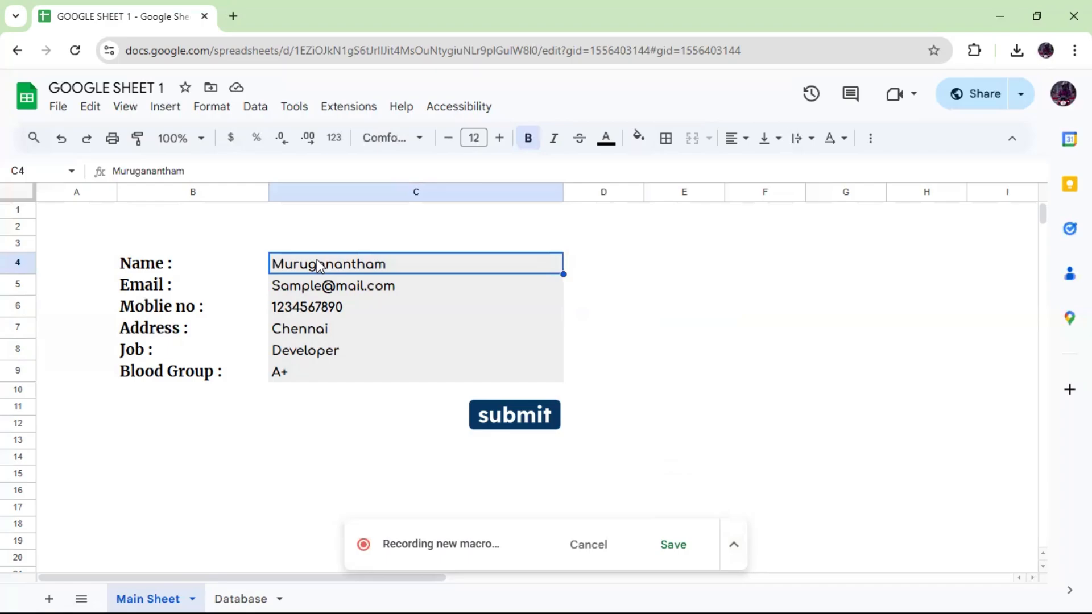
{"action": "left_click_drag", "start_coordinate": [320, 266], "coordinate": [322, 378]}
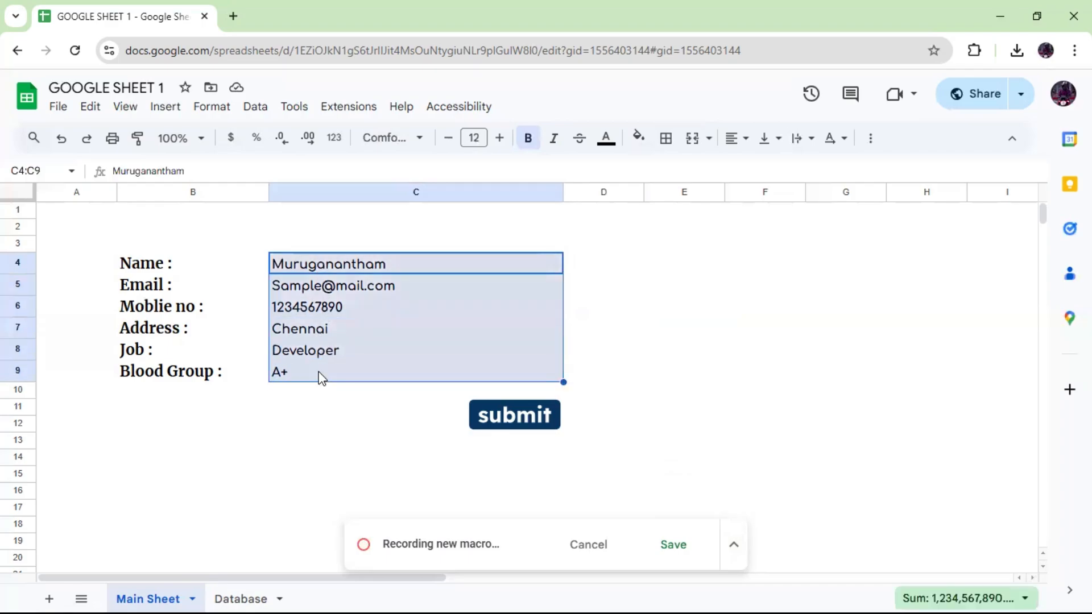
{"action": "key", "text": "ctrl+c"}
On the Database sheet, insert a blank row above row 1
{"action": "left_click", "coordinate": [263, 598]}
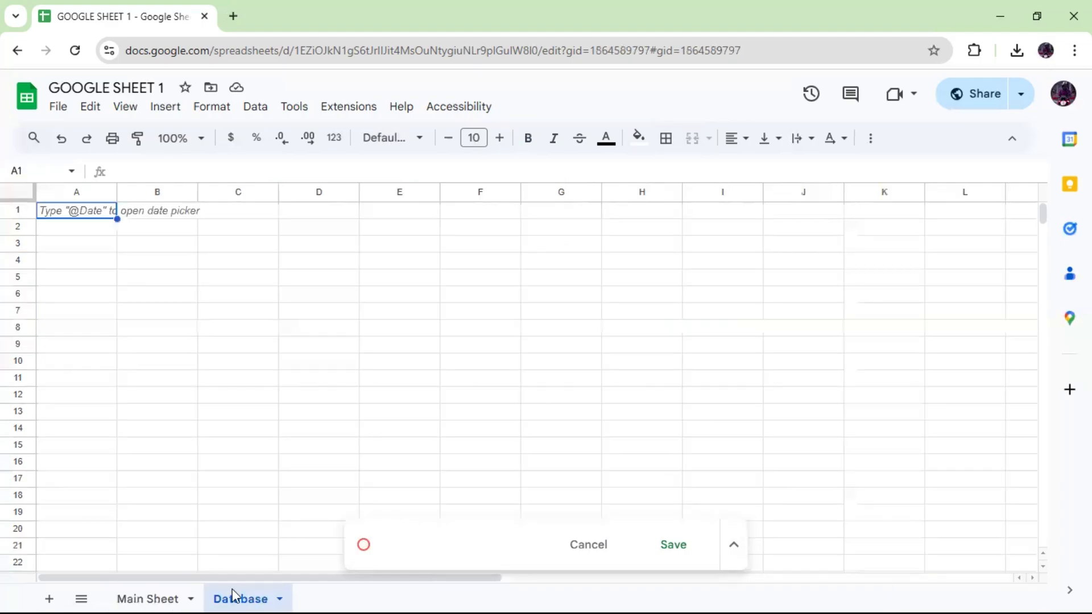
{"action": "left_click", "coordinate": [13, 212]}
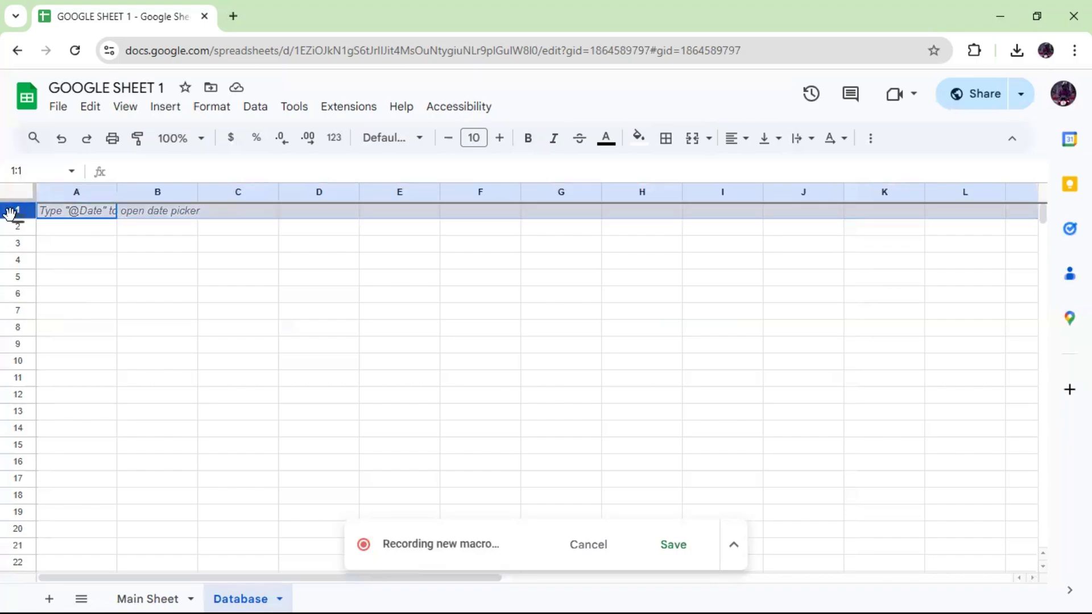
{"action": "right_click", "coordinate": [12, 214]}
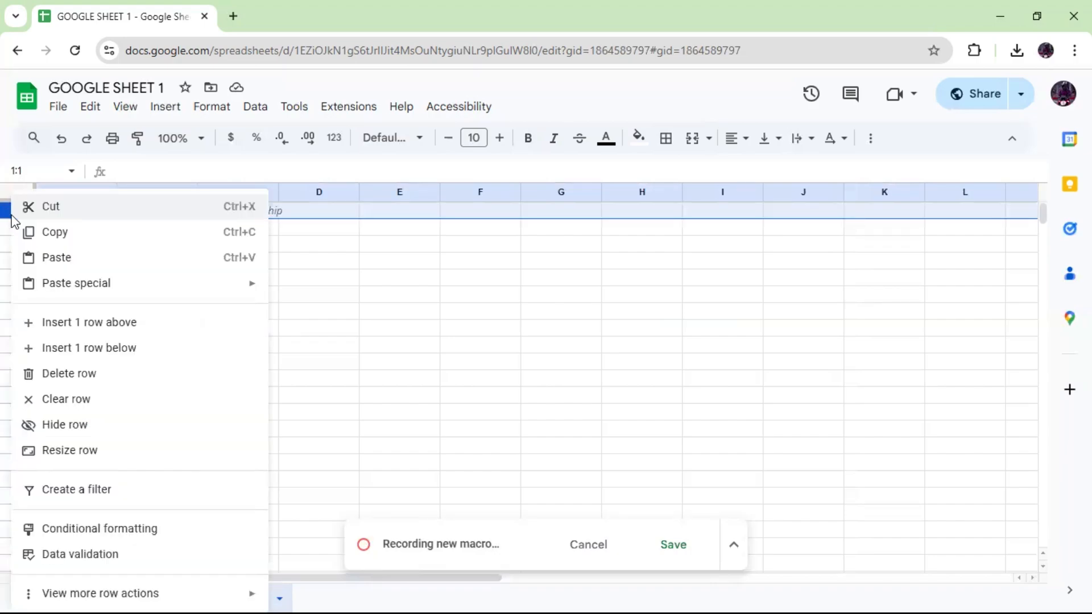
{"action": "left_click", "coordinate": [90, 325]}
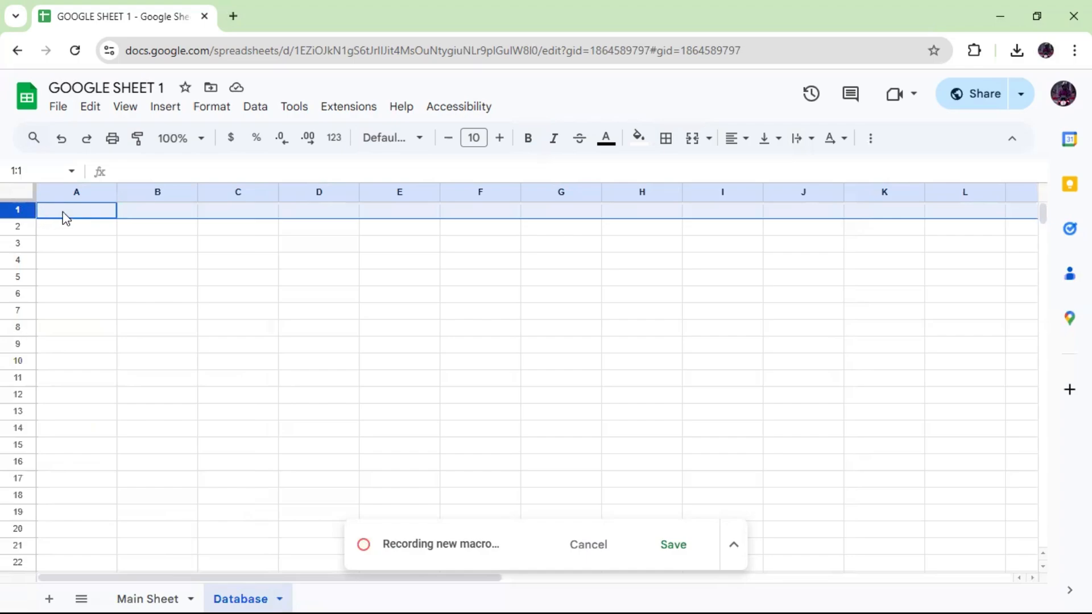
Paste the copied entries transposed into row 1, then return to Main Sheet
{"action": "right_click", "coordinate": [65, 217]}
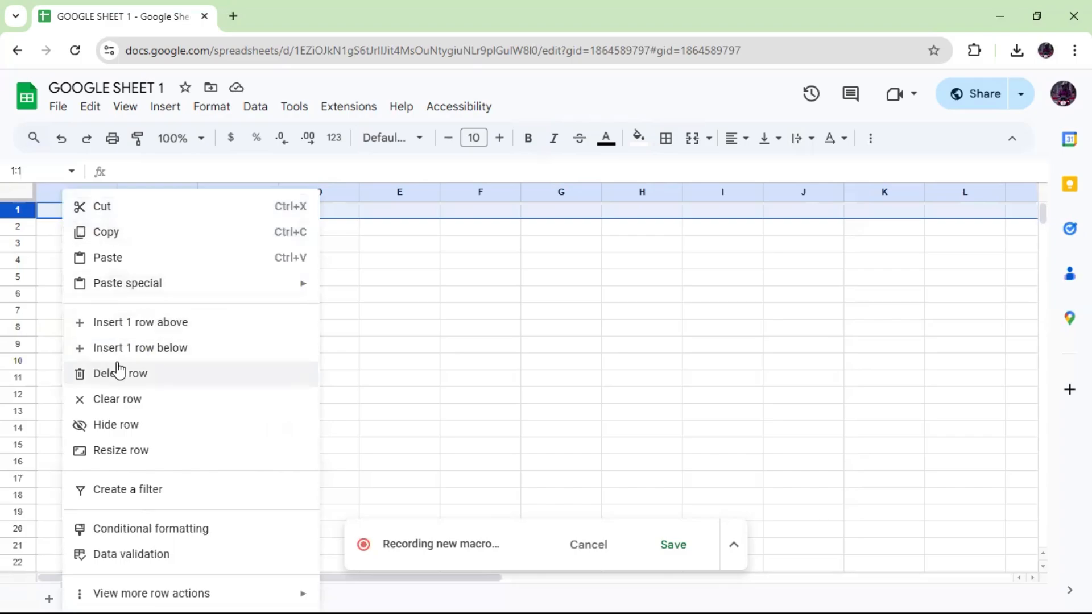
{"action": "mouse_move", "coordinate": [134, 280]}
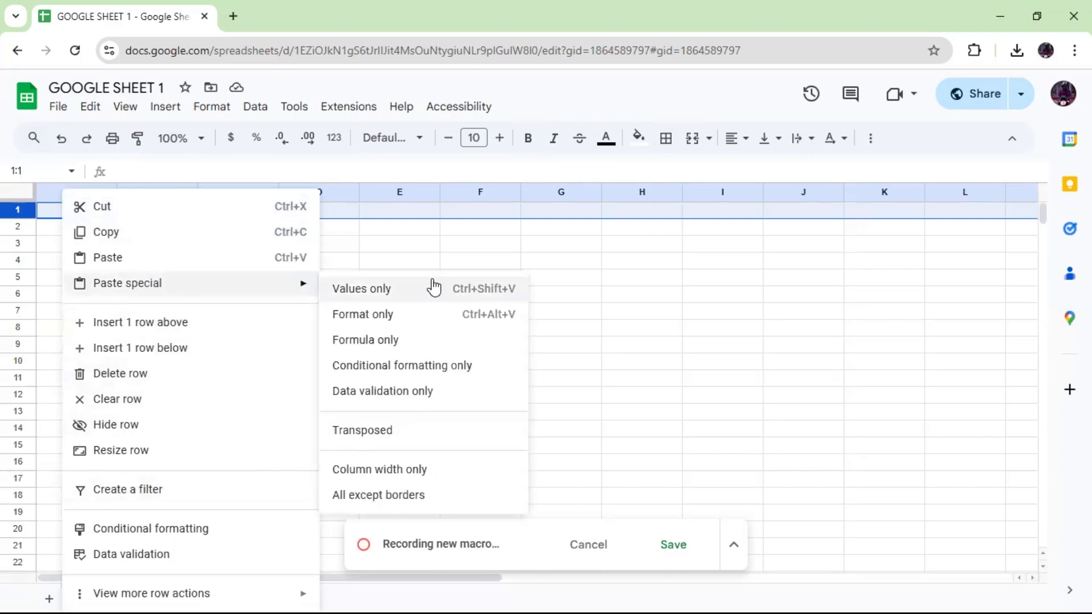
{"action": "left_click", "coordinate": [385, 431]}
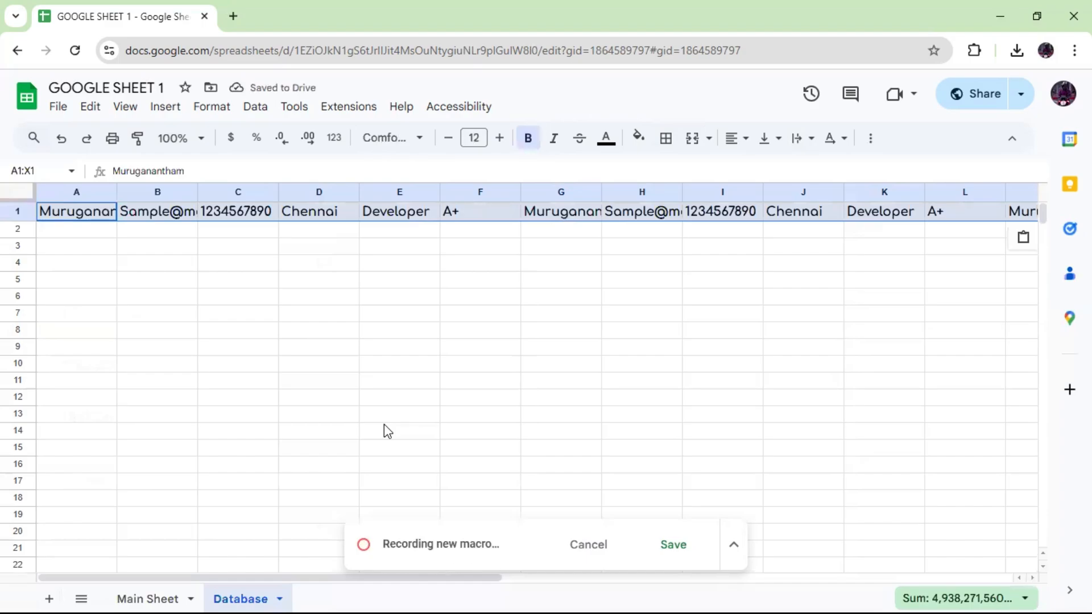
{"action": "left_click", "coordinate": [128, 598]}
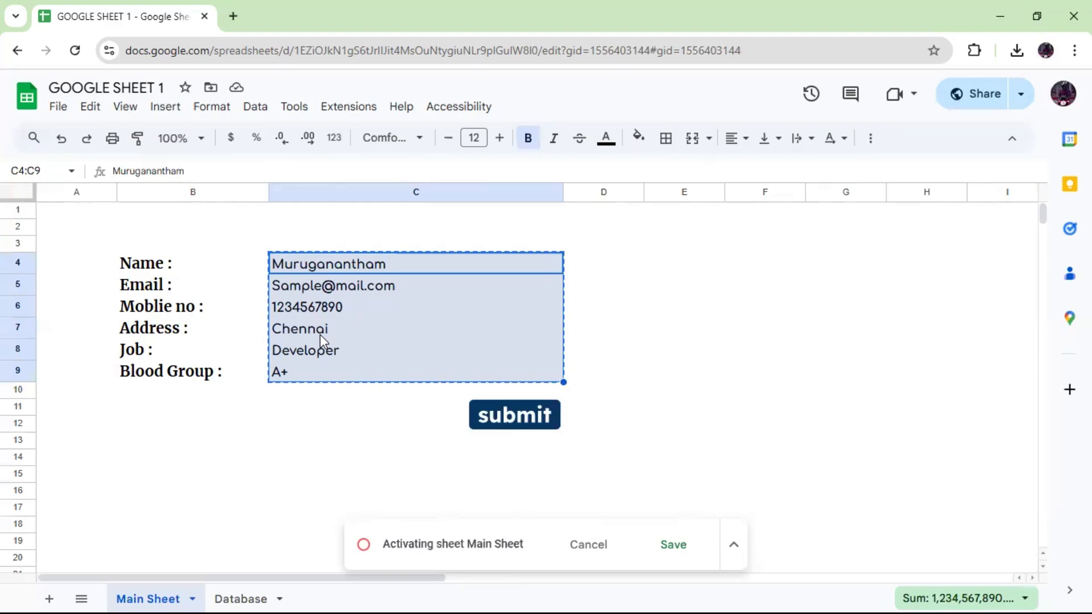
Clear the entry cells C4:C9, then stop recording and save the macro as 'new'
{"action": "key", "text": "Delete"}
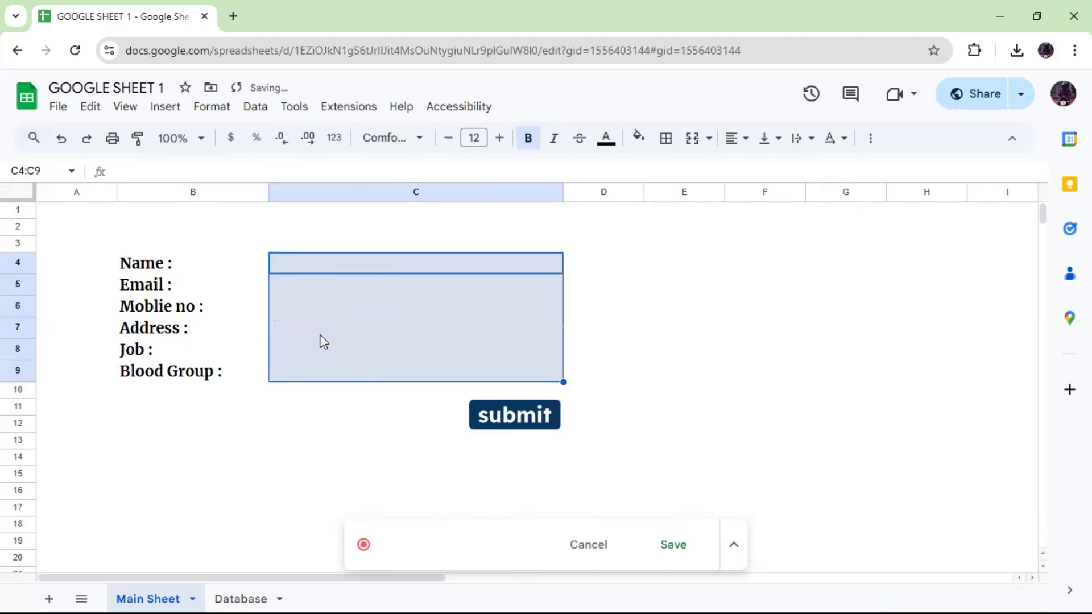
{"action": "left_click", "coordinate": [300, 269]}
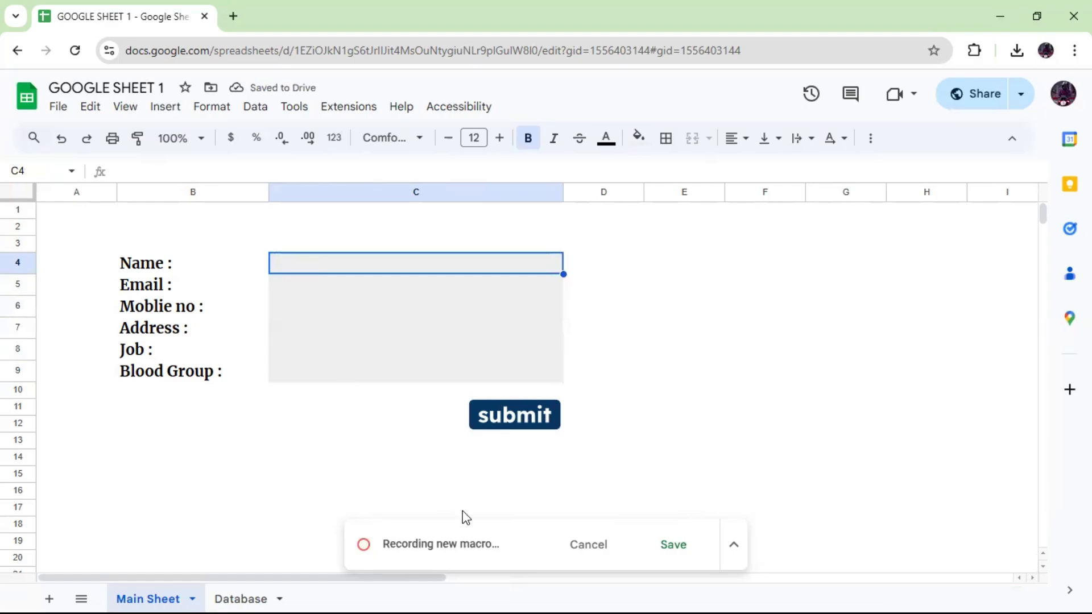
{"action": "left_click", "coordinate": [669, 545]}
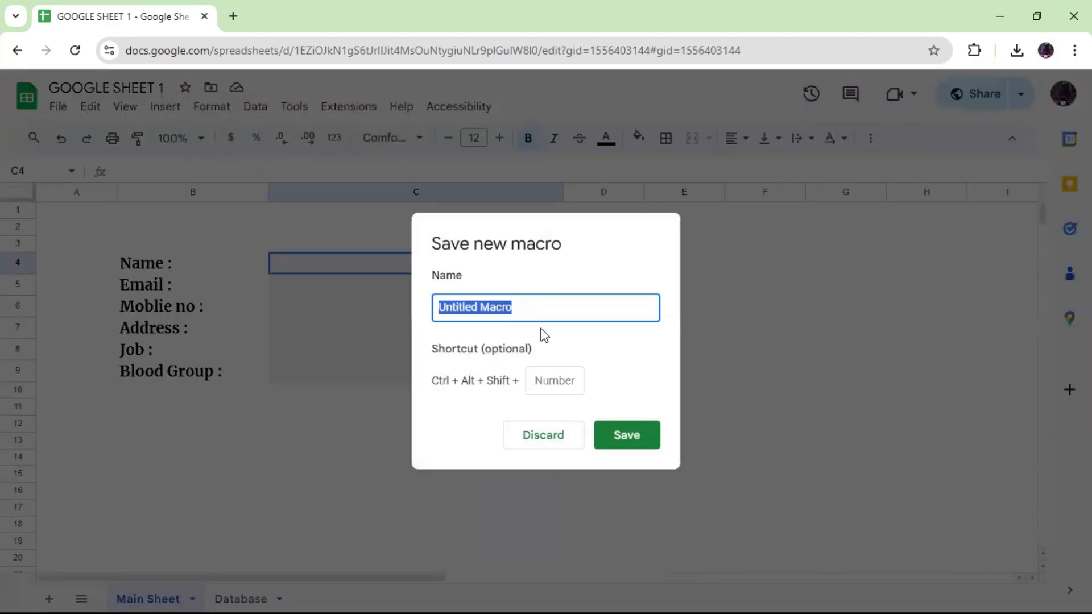
{"action": "type", "text": "new"}
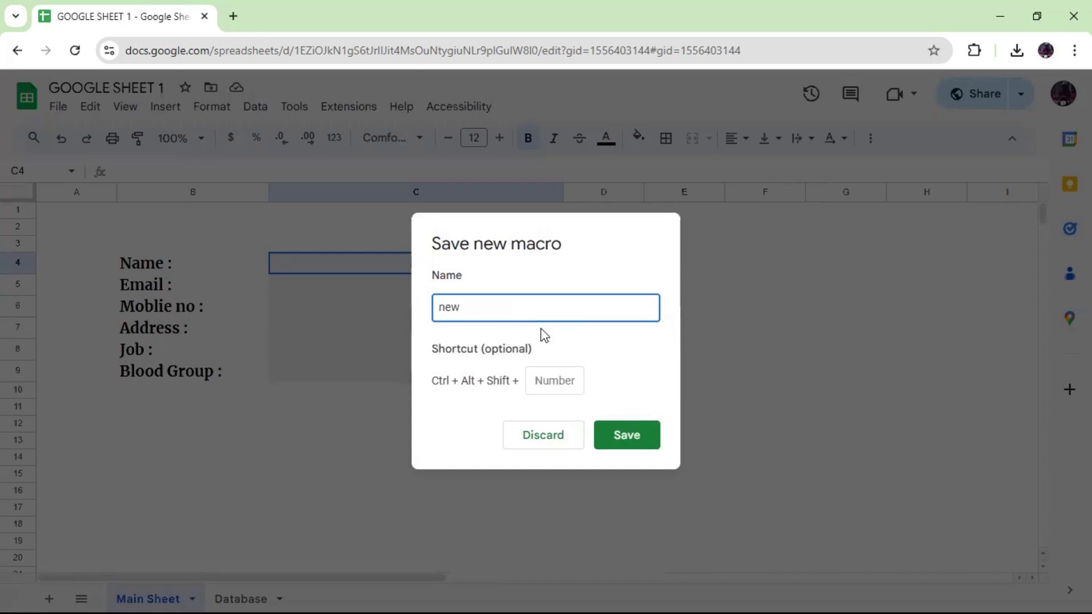
{"action": "left_click", "coordinate": [635, 438]}
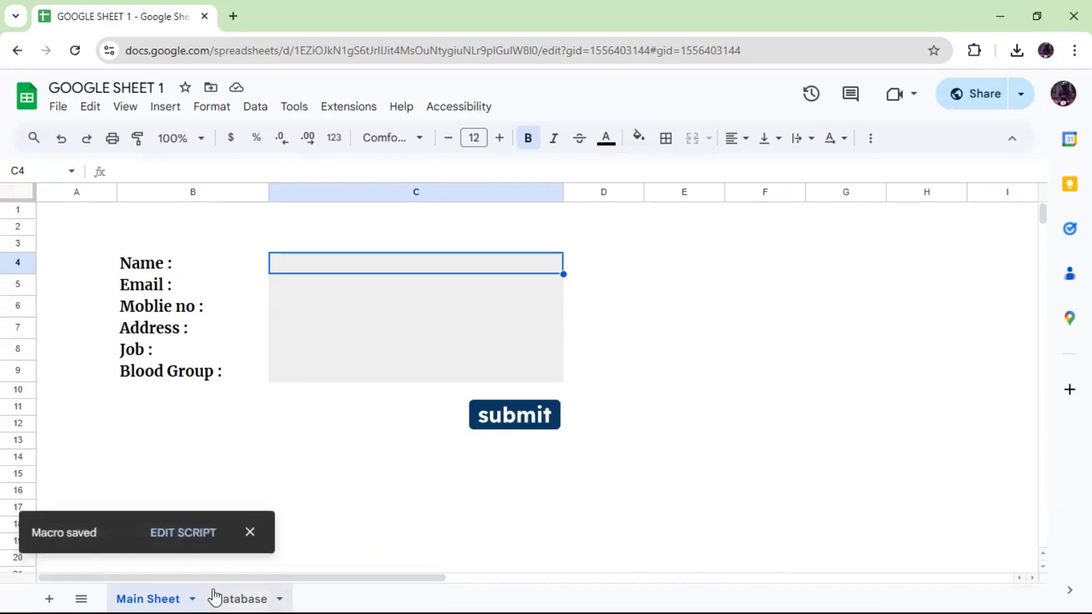
{"action": "left_click", "coordinate": [236, 598]}
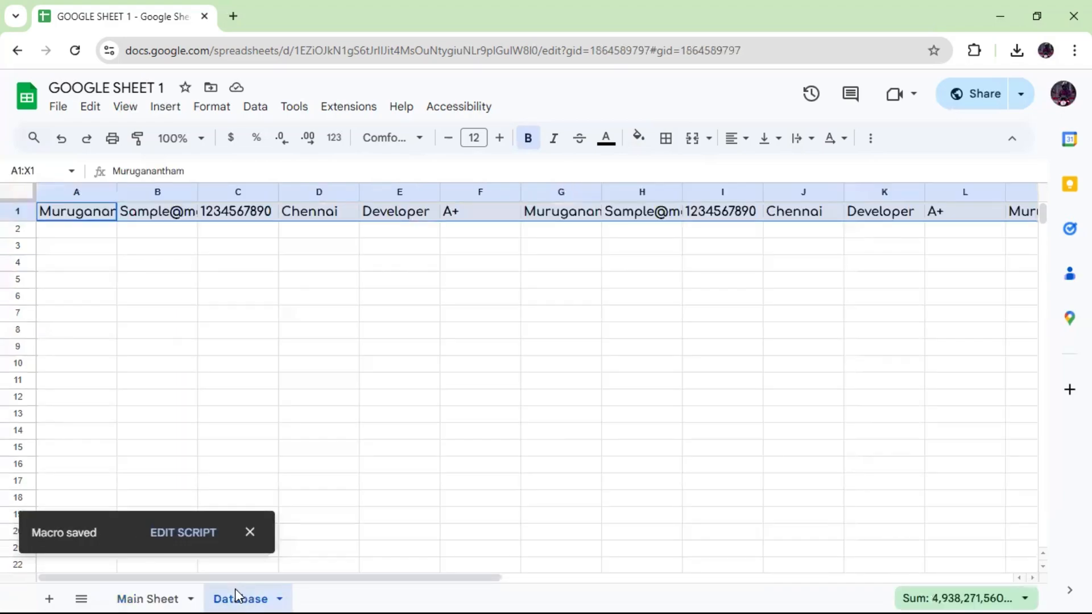
{"action": "left_click", "coordinate": [15, 212]}
{"action": "right_click", "coordinate": [16, 212]}
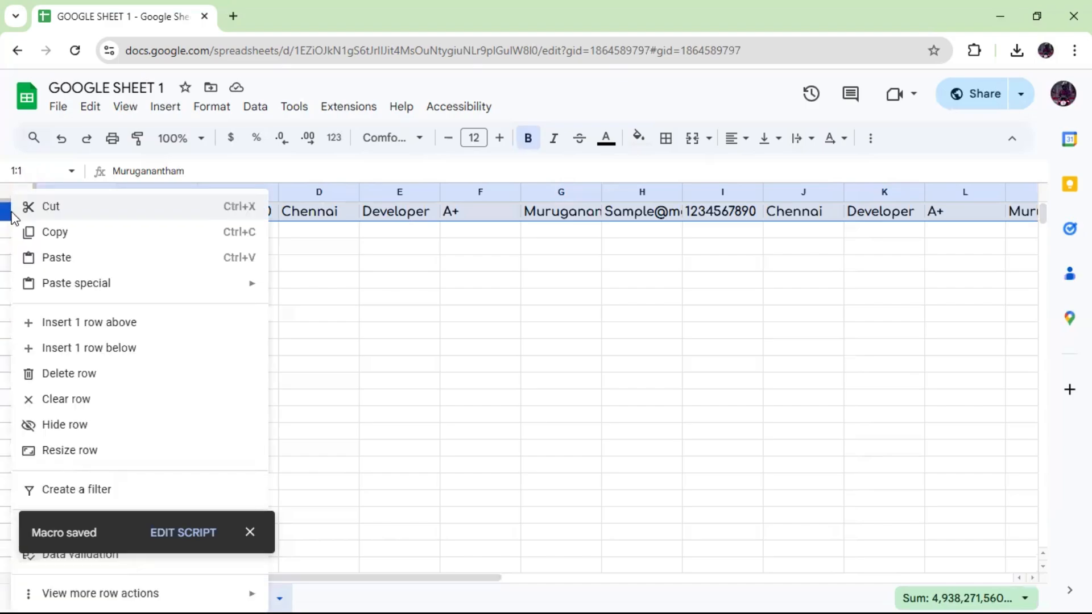
{"action": "left_click", "coordinate": [78, 324]}
{"action": "left_click", "coordinate": [57, 215]}
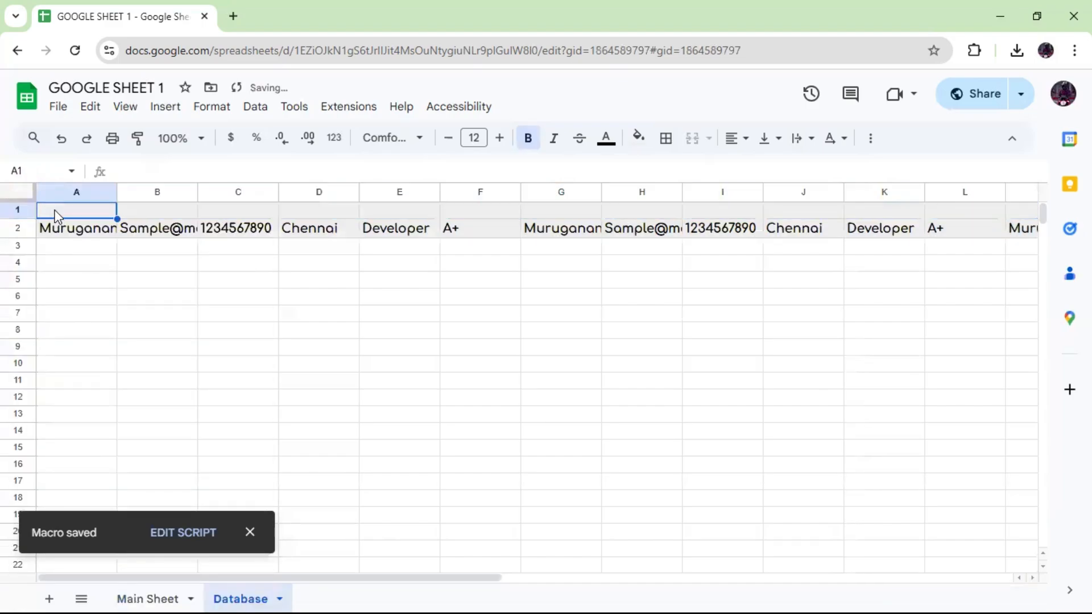
{"action": "left_click", "coordinate": [17, 210]}
{"action": "right_click", "coordinate": [17, 210]}
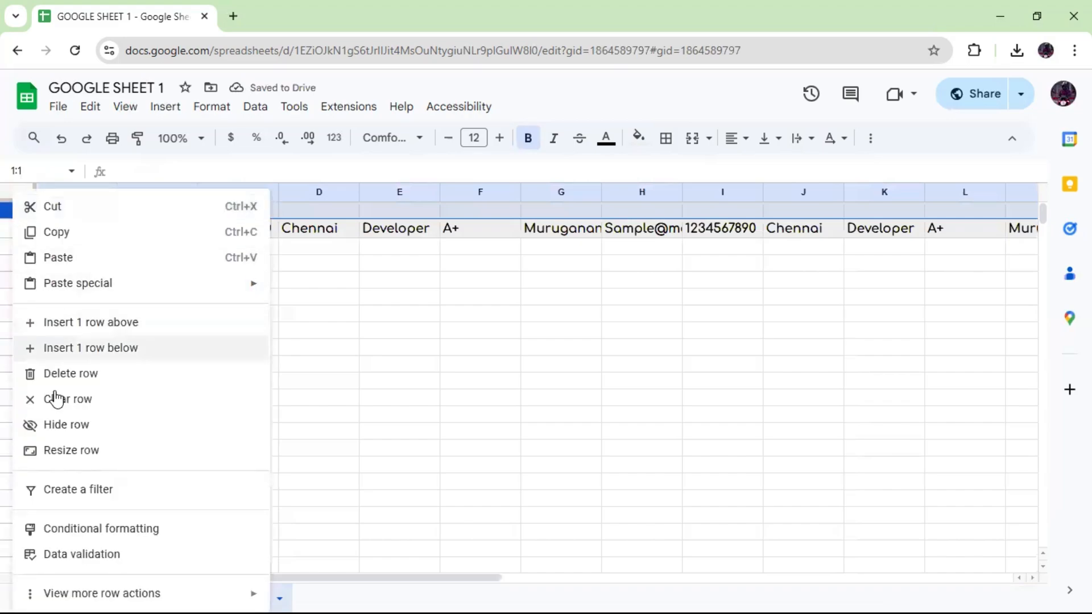
{"action": "left_click", "coordinate": [67, 376]}
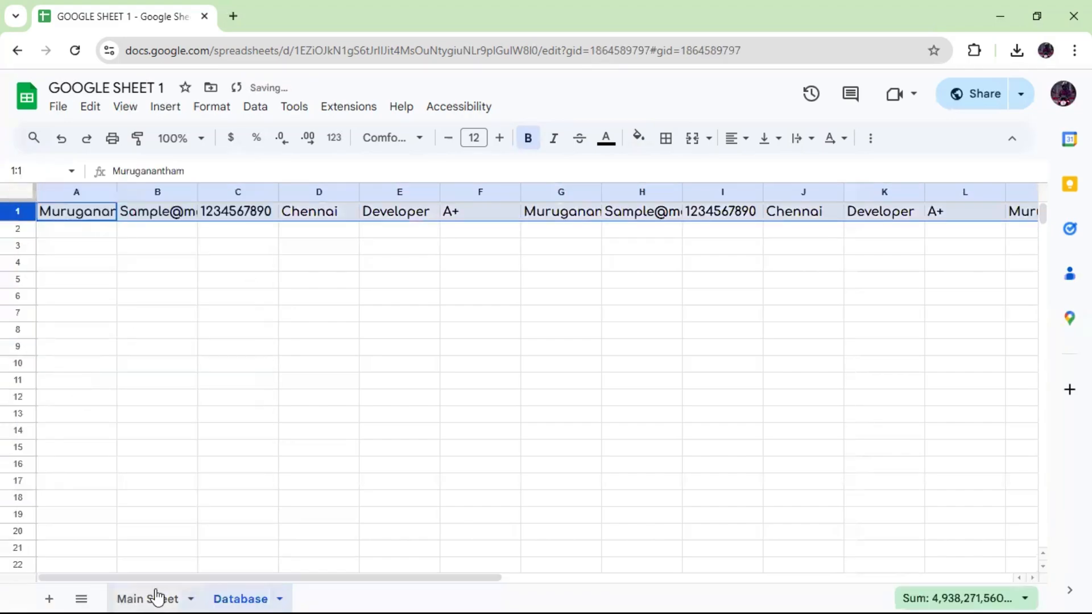
{"action": "left_click", "coordinate": [157, 597]}
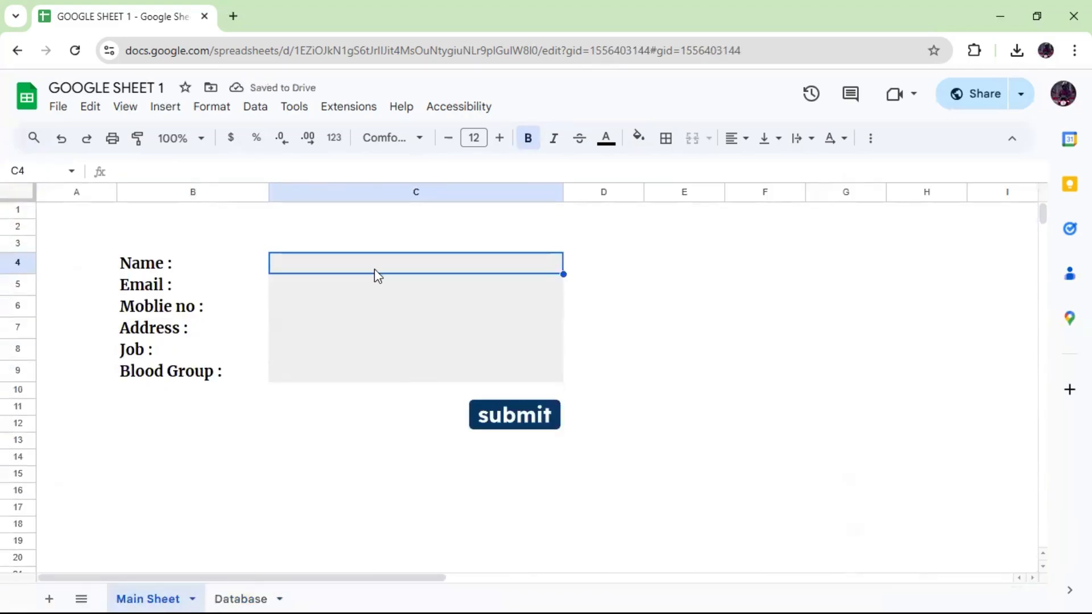
Enter a person's name in C4 and their Gmail address in C5
{"action": "type", "text": "Mani"}
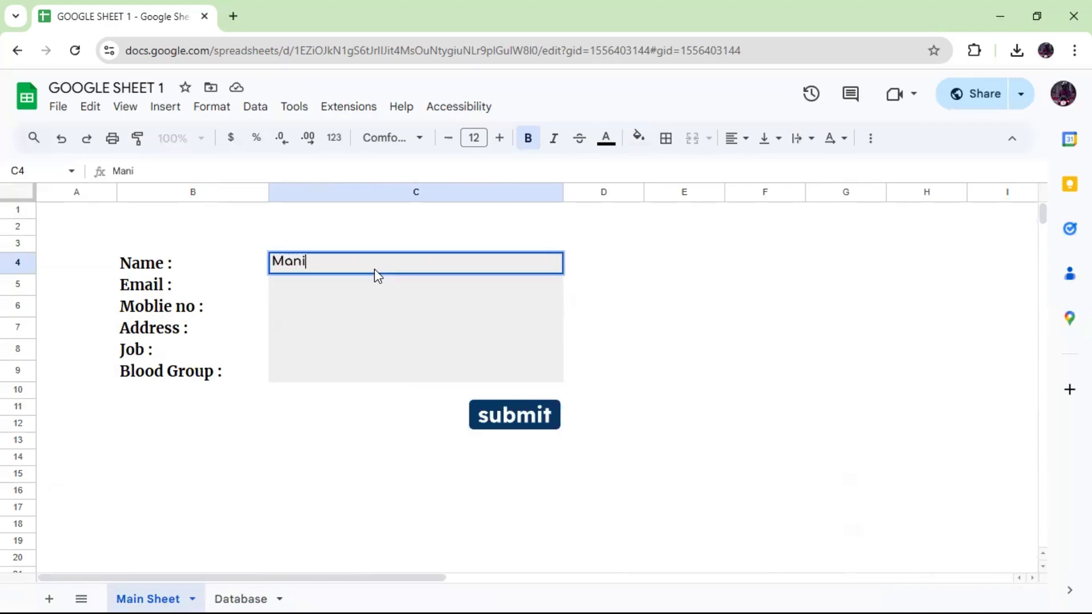
{"action": "type", "text": "kandan"}
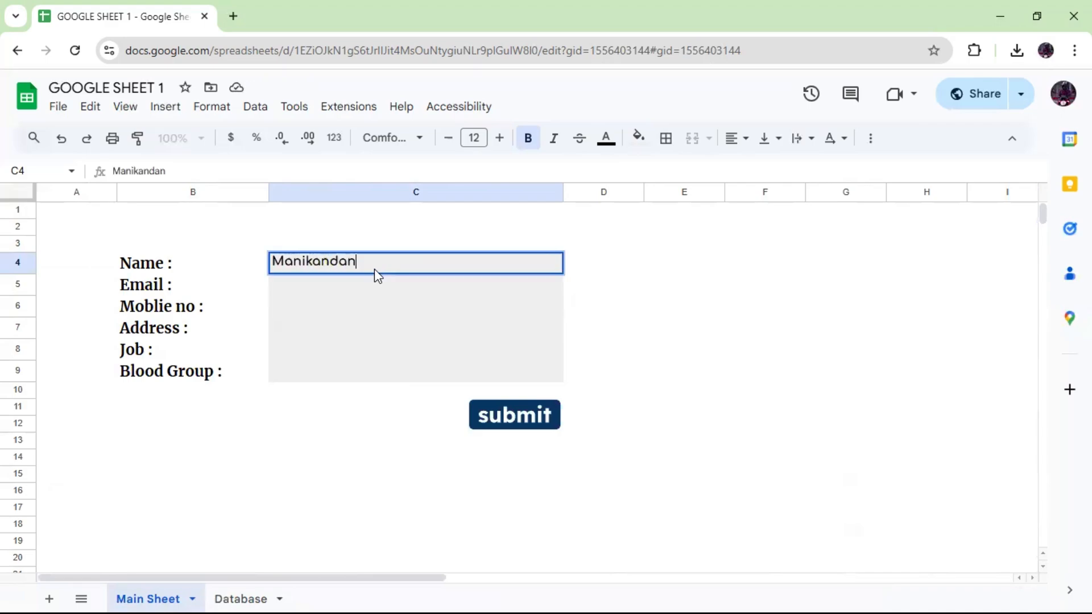
{"action": "key", "text": "Tab"}
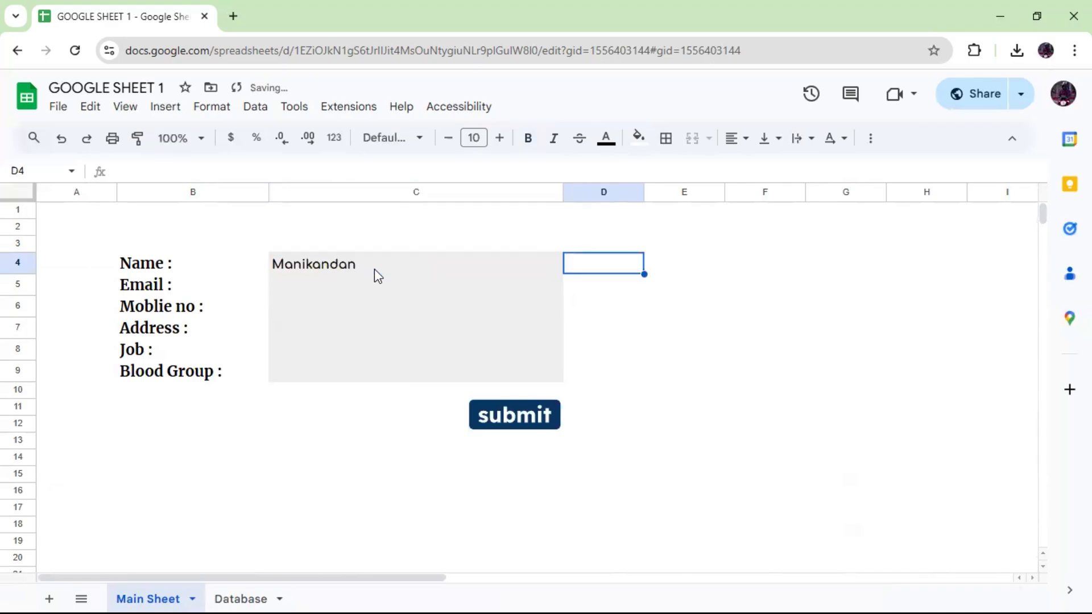
{"action": "left_click", "coordinate": [314, 284]}
{"action": "type", "text": "Samolr"}
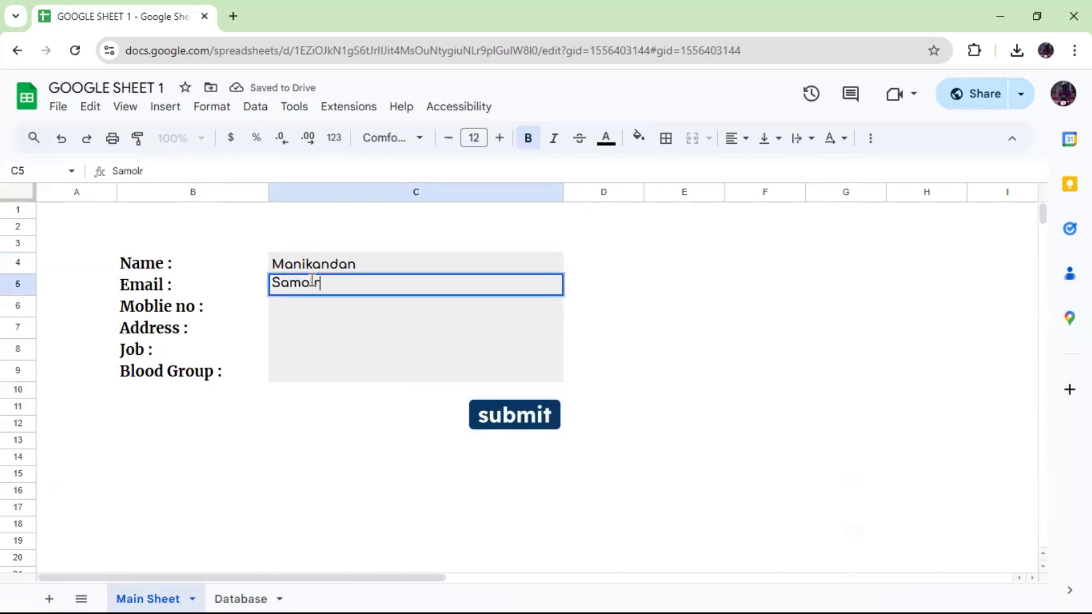
{"action": "key", "text": "BackSpace"}
{"action": "type", "text": "e @"}
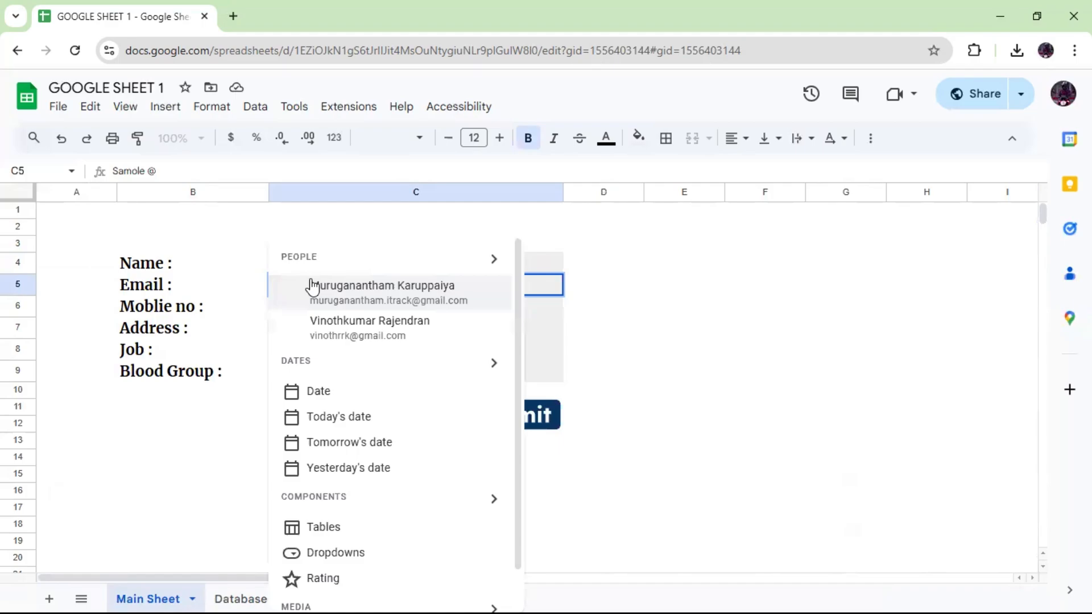
{"action": "type", "text": "gmail"}
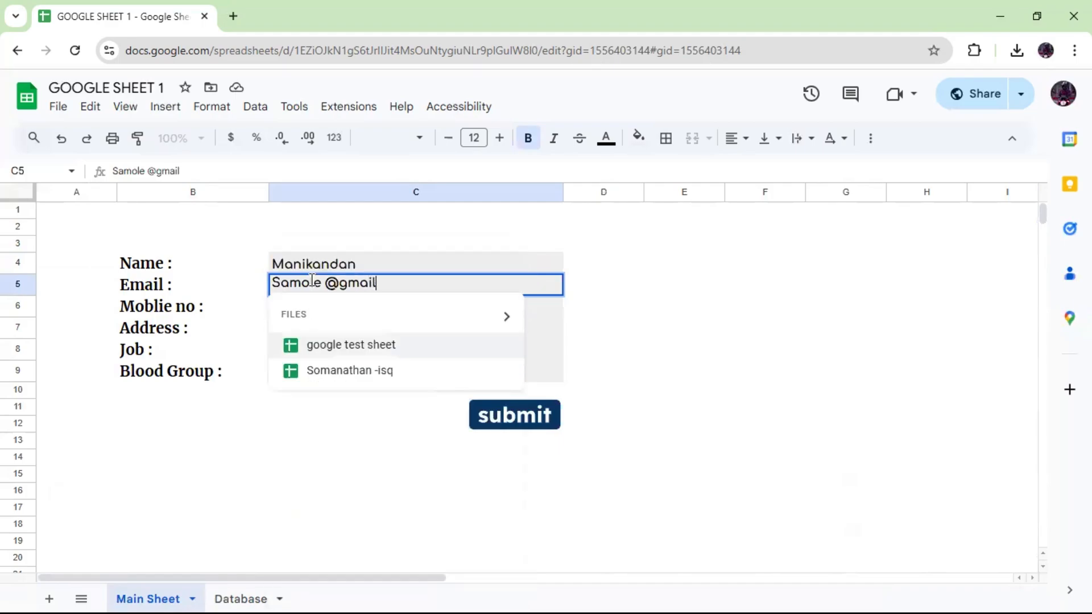
{"action": "type", "text": ".com"}
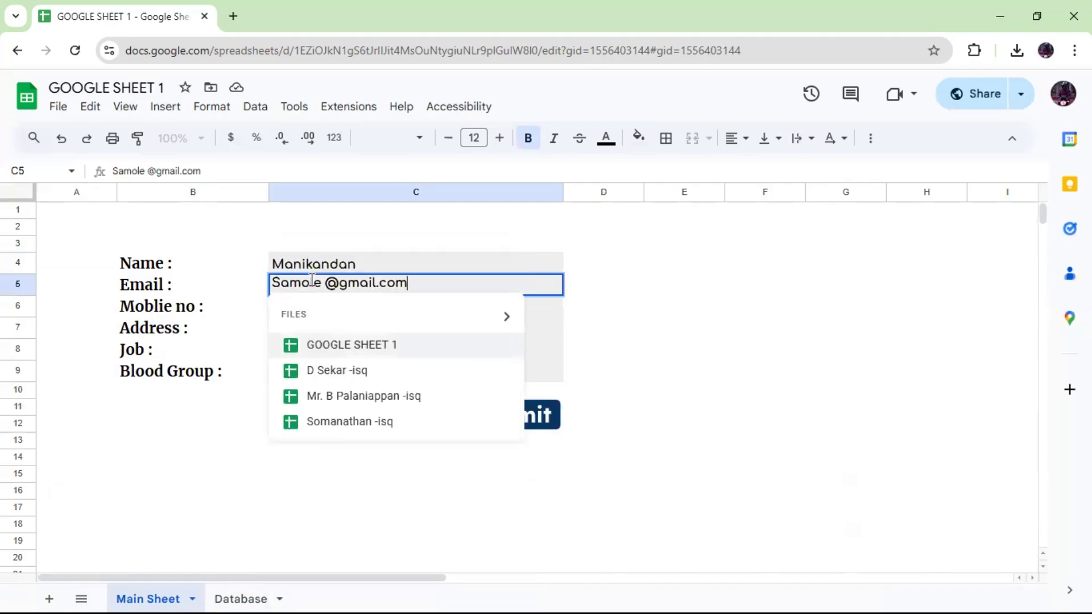
{"action": "left_click", "coordinate": [592, 310]}
{"action": "left_click", "coordinate": [467, 322]}
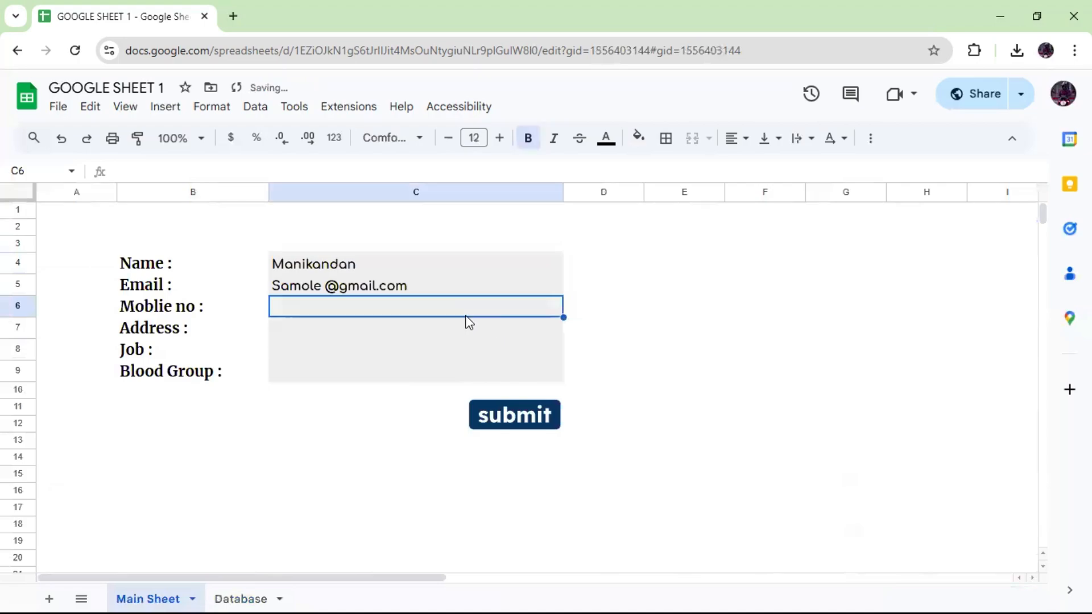